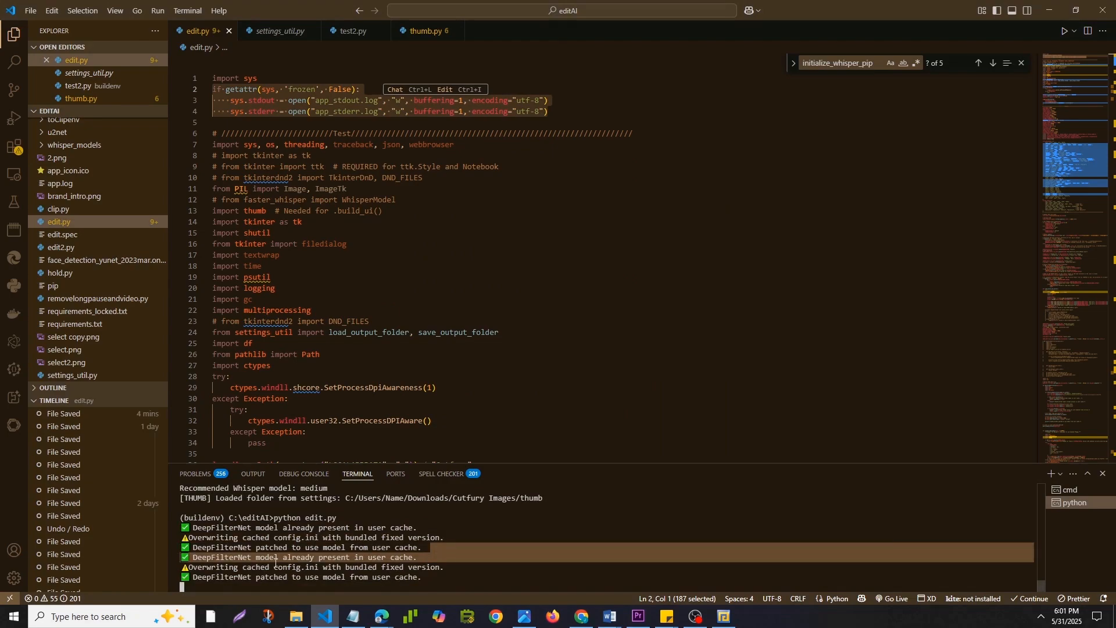
Examine the terminal output for the detected system resources, GPU availability and recommended Whisper model.
{"action": "left_click", "coordinate": [330, 568]}
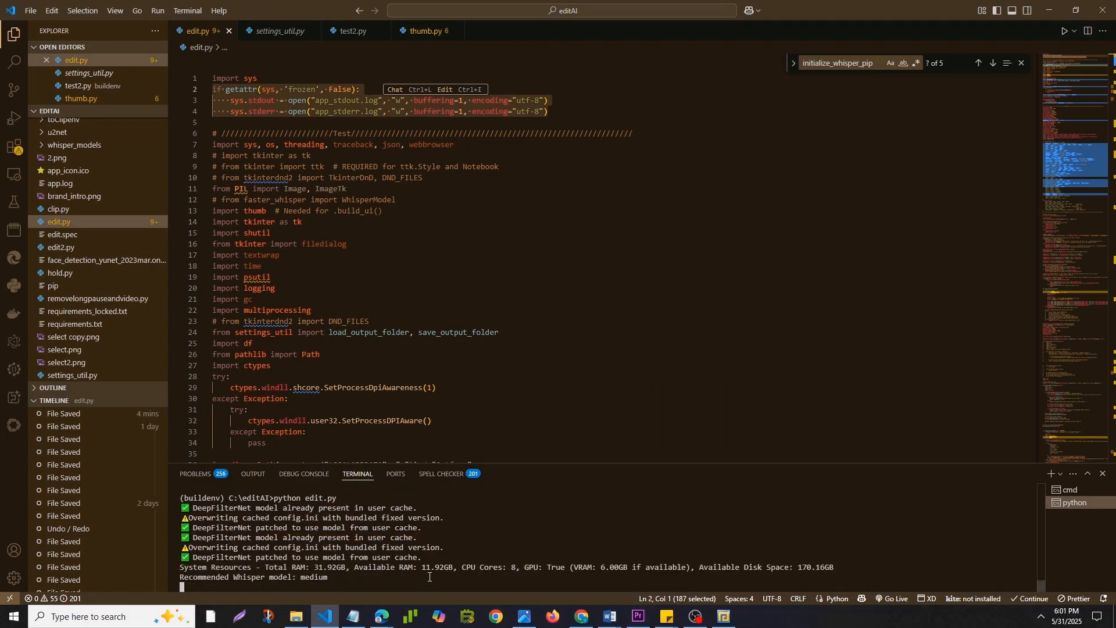
{"action": "left_click_drag", "start_coordinate": [340, 577], "coordinate": [180, 567]}
{"action": "left_click", "coordinate": [341, 565]}
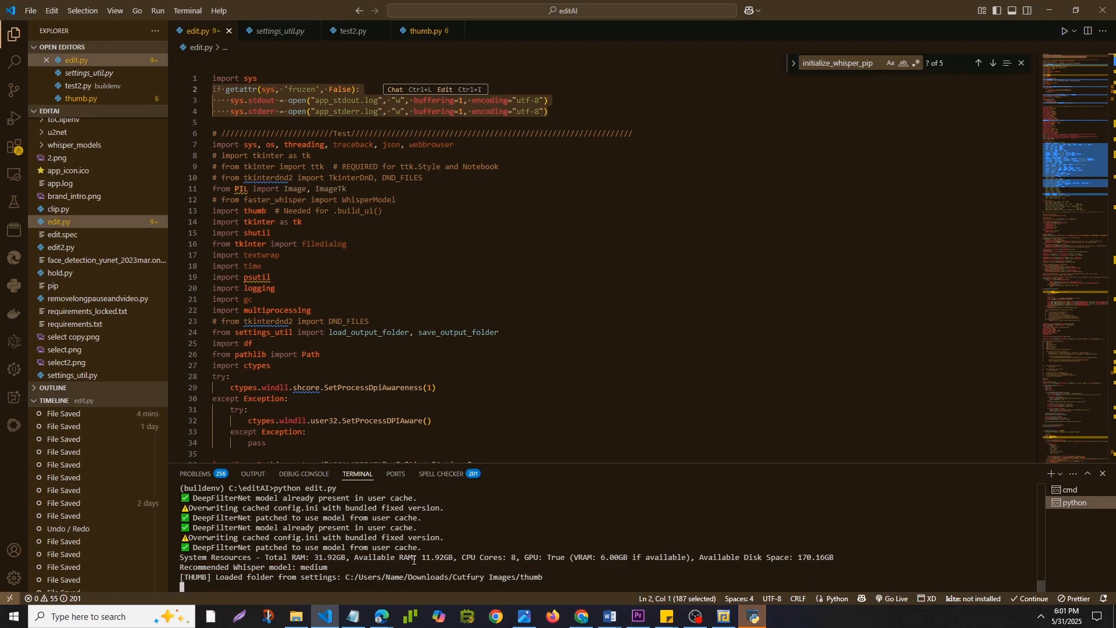
{"action": "left_click_drag", "start_coordinate": [531, 558], "coordinate": [687, 554]}
{"action": "left_click", "coordinate": [689, 558]}
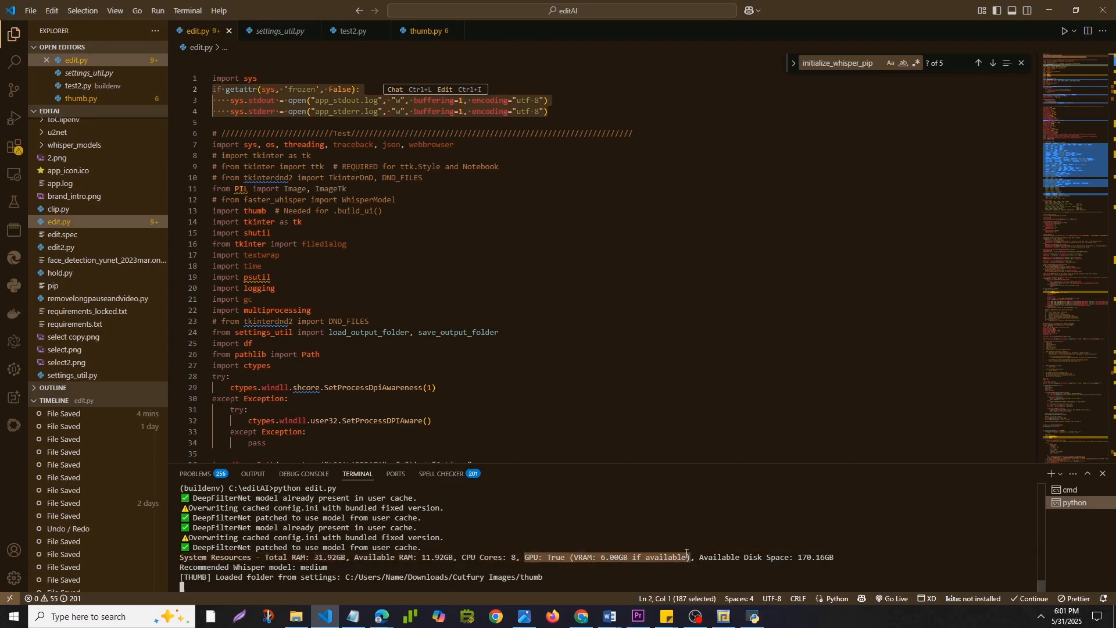
{"action": "left_click", "coordinate": [627, 557]}
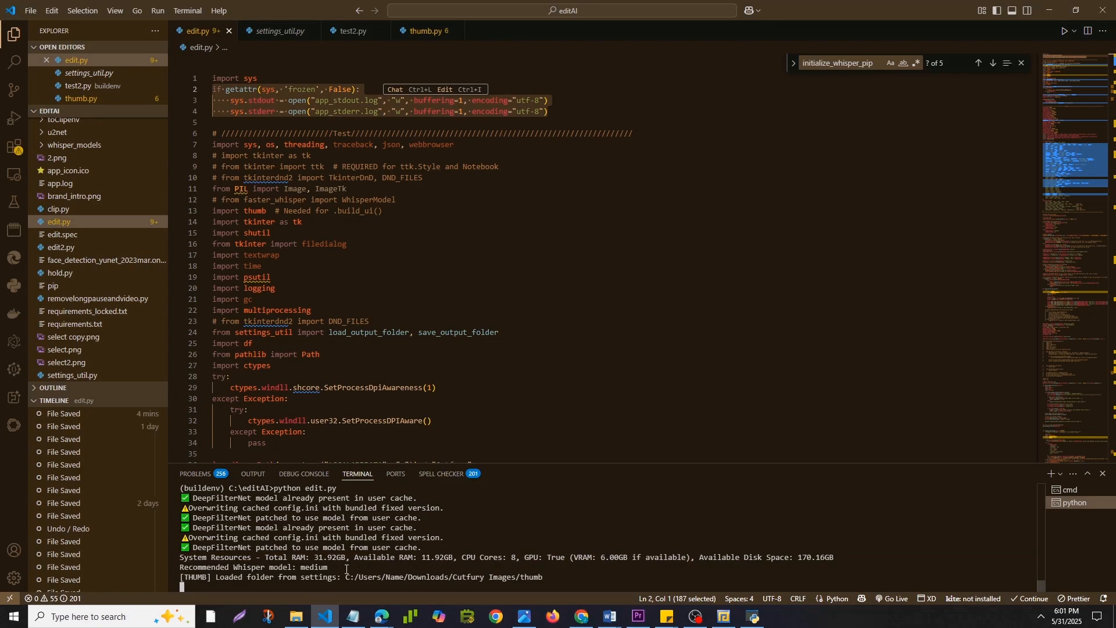
{"action": "left_click_drag", "start_coordinate": [346, 570], "coordinate": [195, 566]}
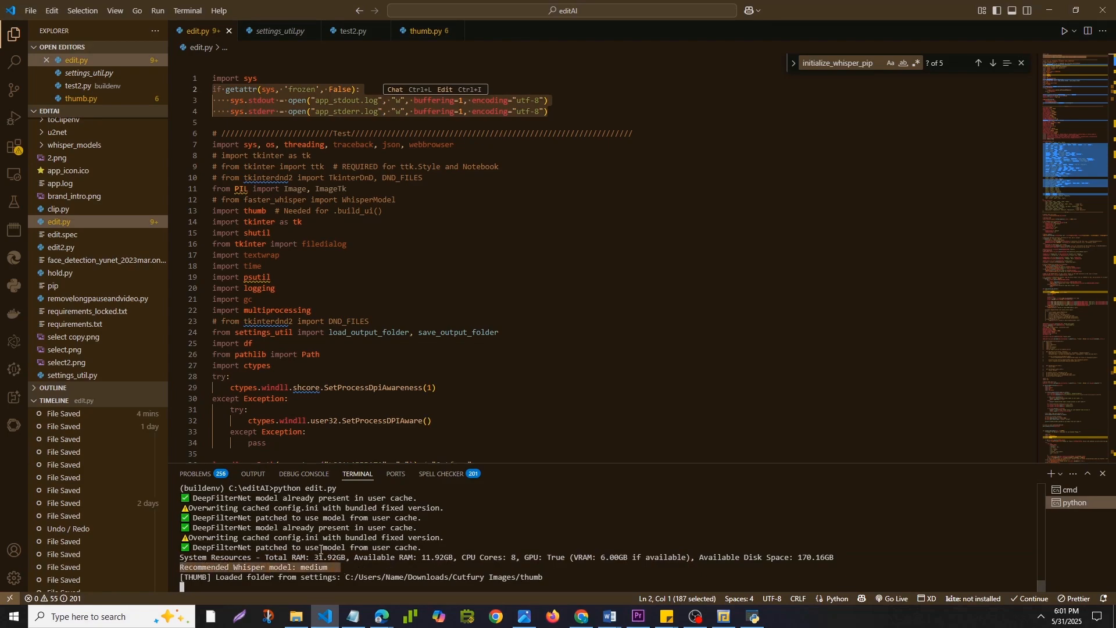
{"action": "left_click", "coordinate": [343, 553]}
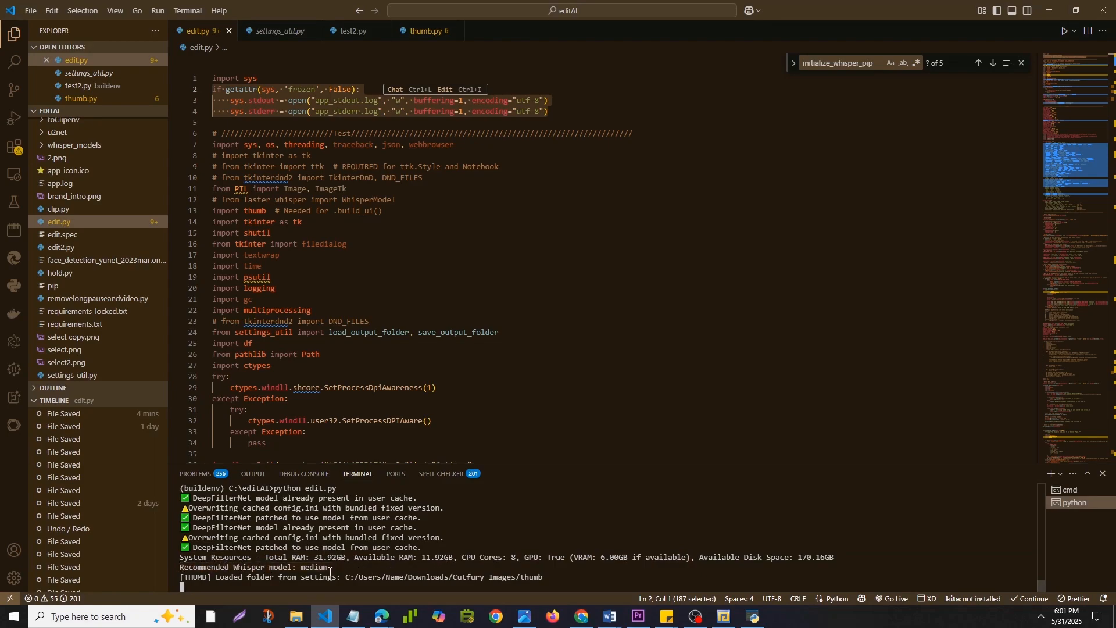
{"action": "left_click_drag", "start_coordinate": [334, 566], "coordinate": [300, 568]}
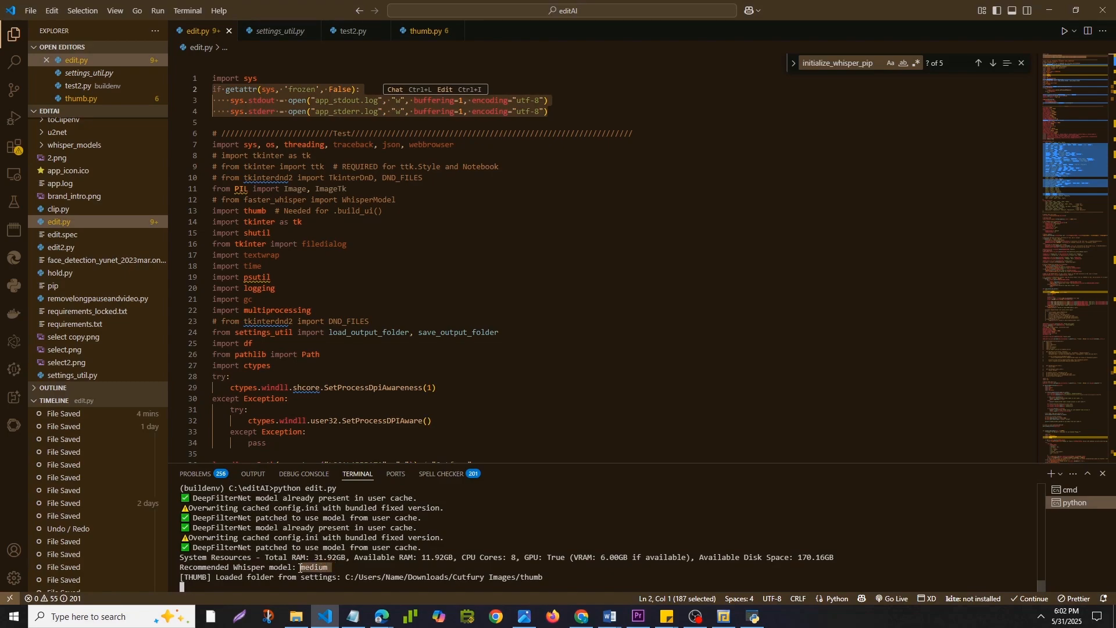
{"action": "left_click", "coordinate": [356, 564]}
{"action": "left_click_drag", "start_coordinate": [344, 567], "coordinate": [293, 567]}
{"action": "left_click", "coordinate": [345, 566]}
{"action": "left_click", "coordinate": [310, 567]}
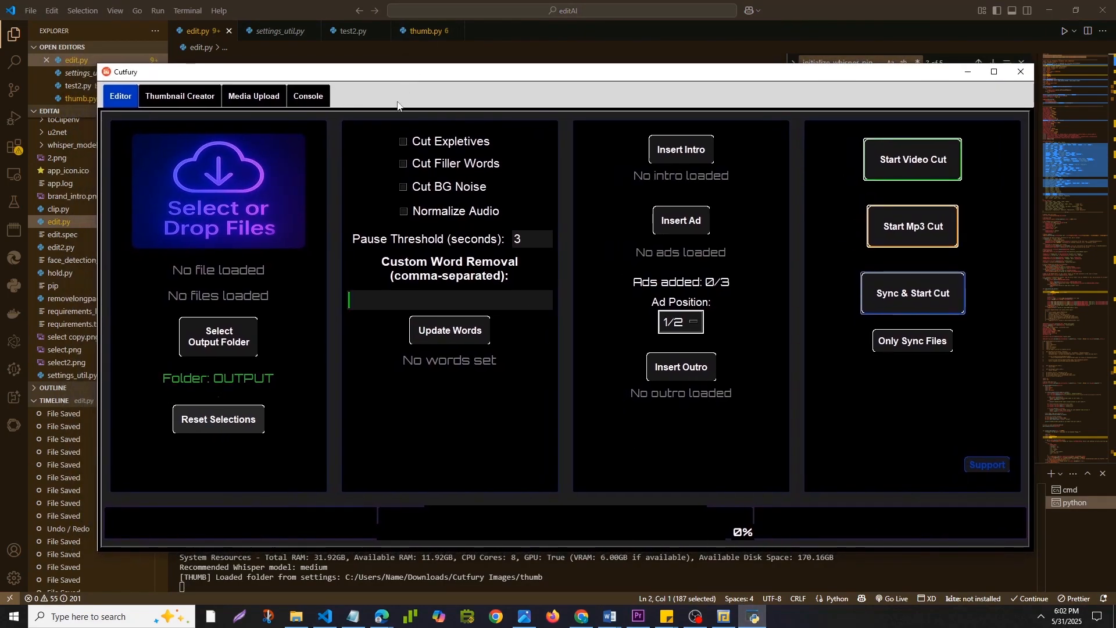
{"action": "left_click", "coordinate": [242, 192]}
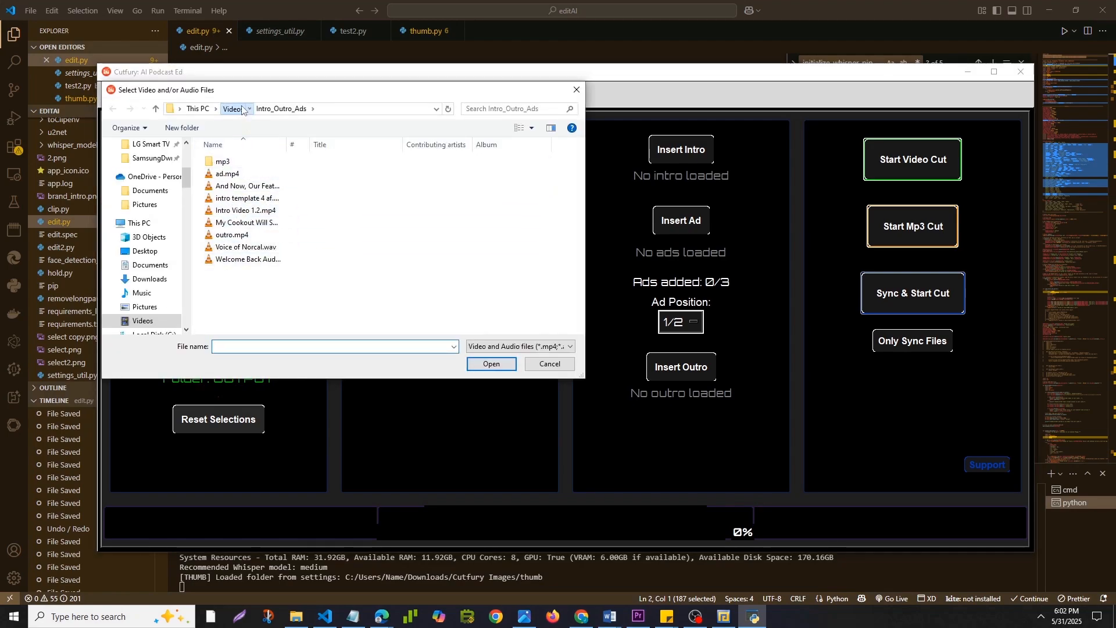
{"action": "left_click", "coordinate": [234, 108]}
{"action": "double_click", "coordinate": [481, 249]}
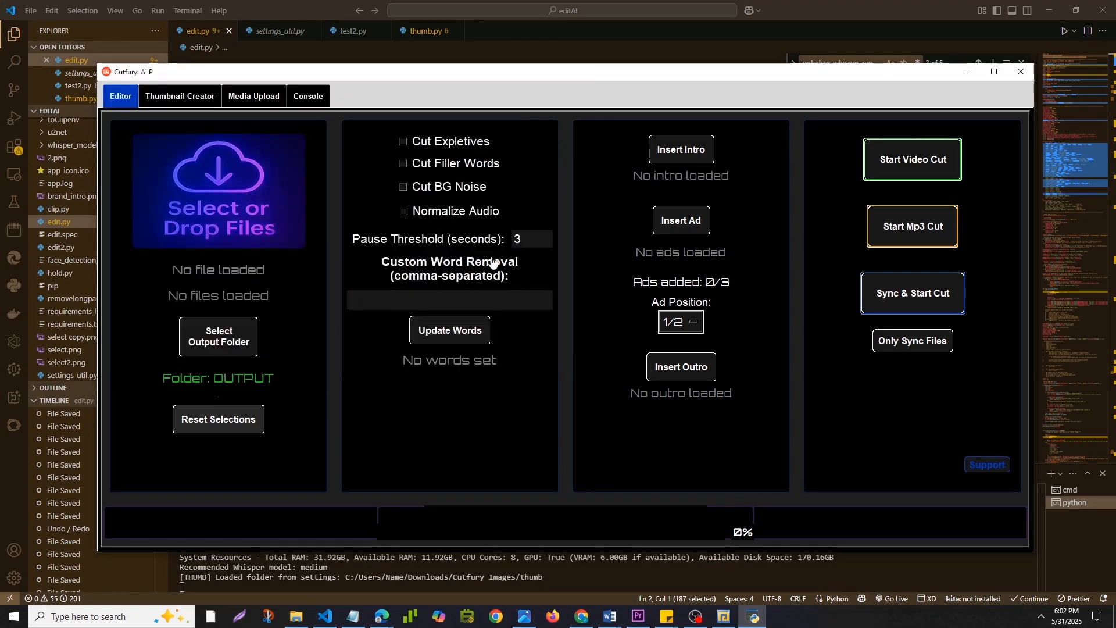
{"action": "left_click", "coordinate": [250, 187]}
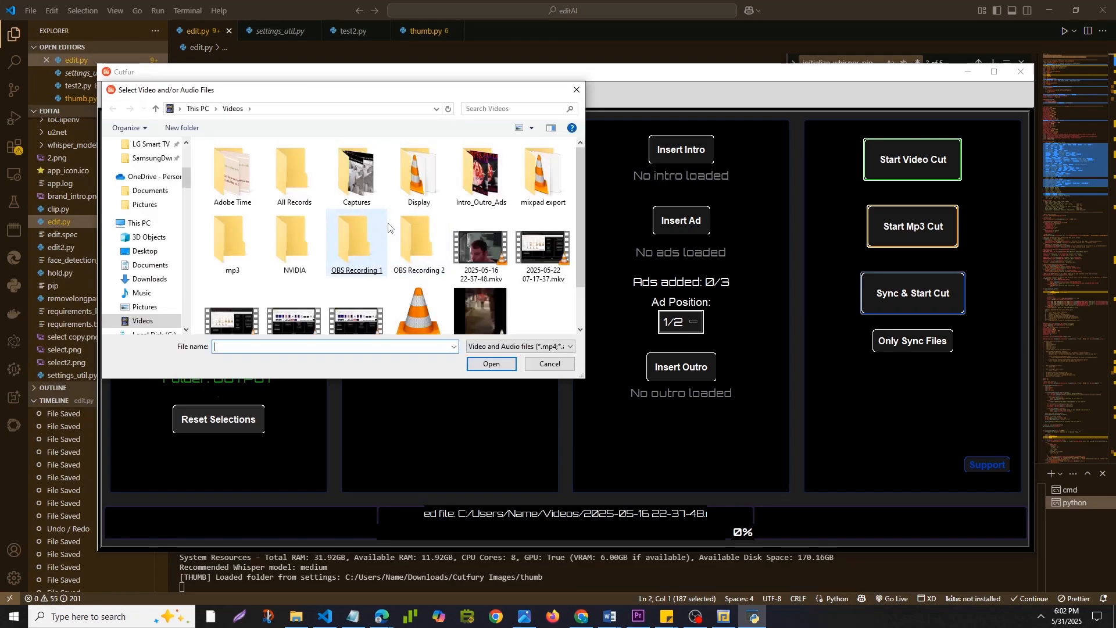
{"action": "double_click", "coordinate": [418, 175]}
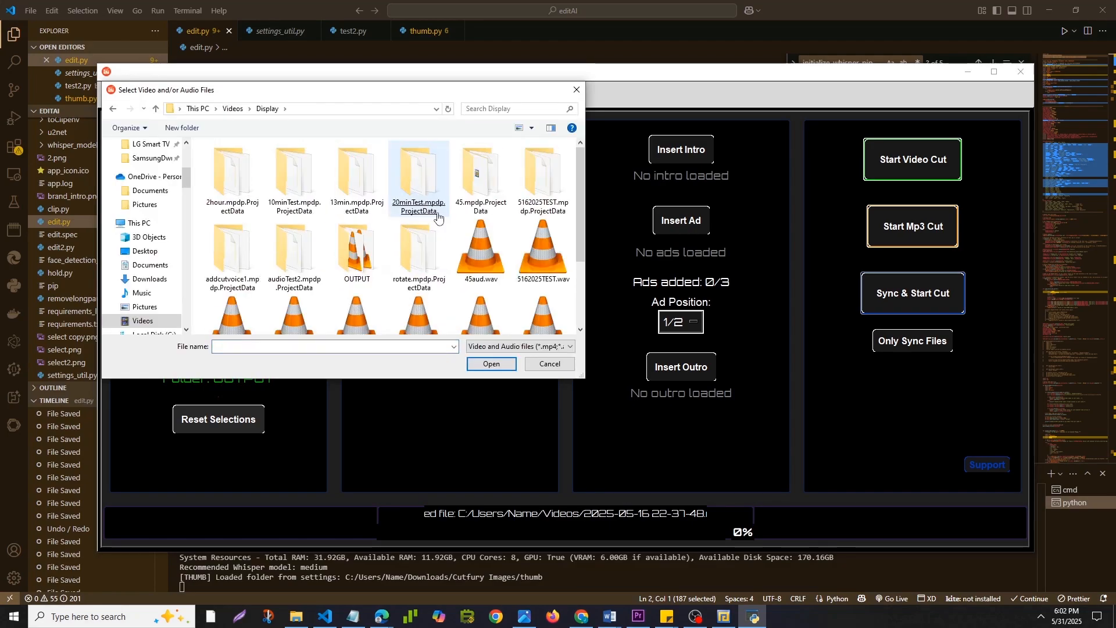
{"action": "double_click", "coordinate": [547, 255]}
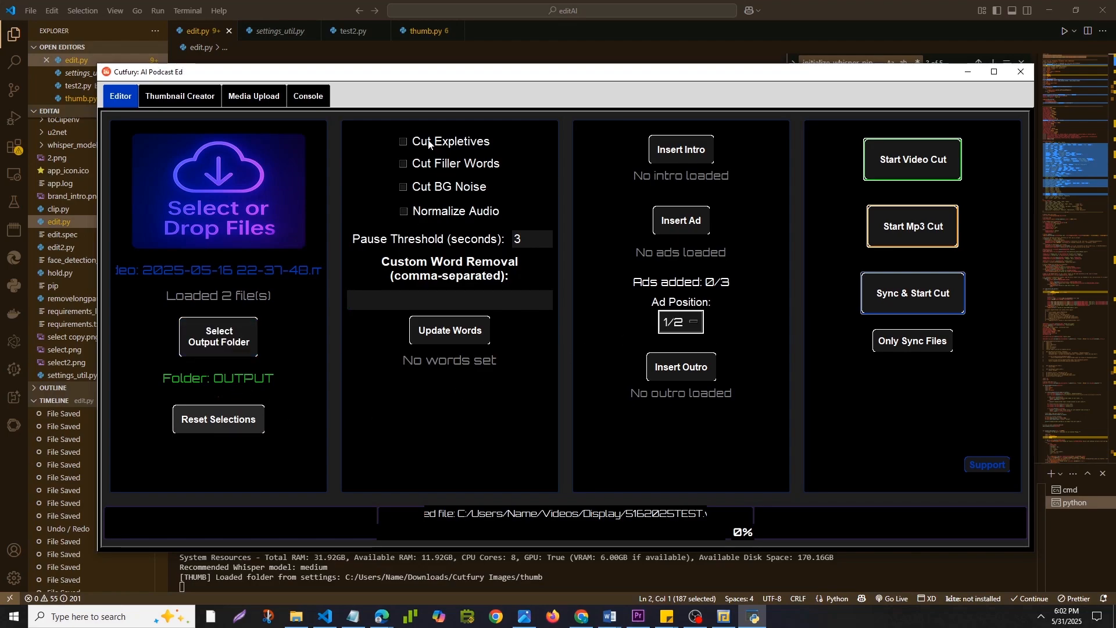
Enable cutting of expletives, filler words and background noise, plus audio normalization.
{"action": "left_click", "coordinate": [428, 143]}
{"action": "left_click", "coordinate": [431, 164]}
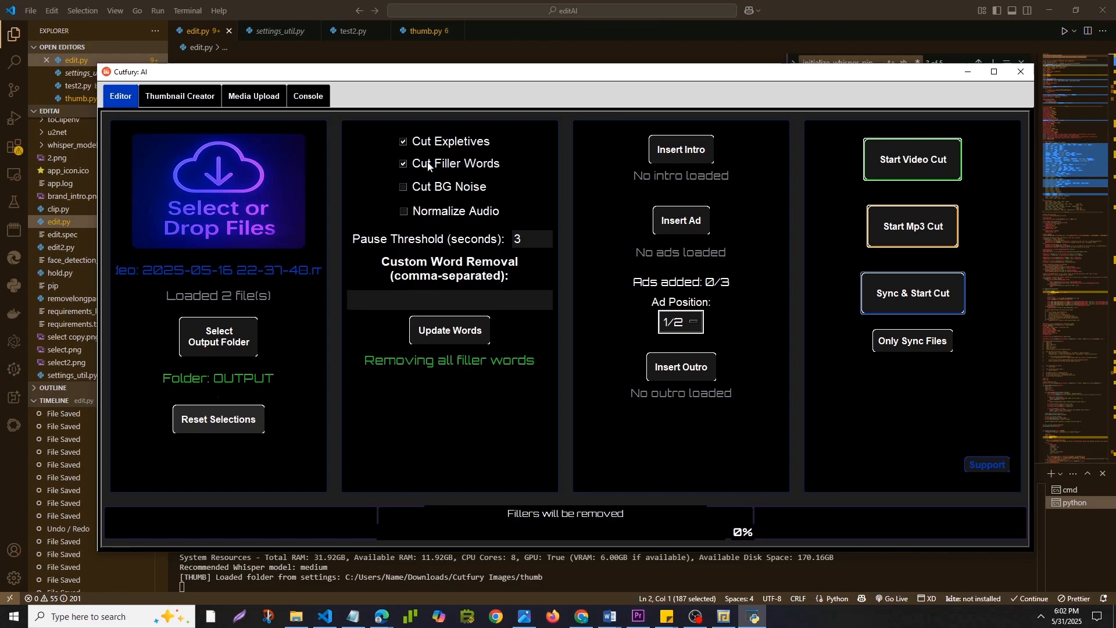
{"action": "left_click", "coordinate": [425, 191]}
{"action": "left_click", "coordinate": [429, 212]}
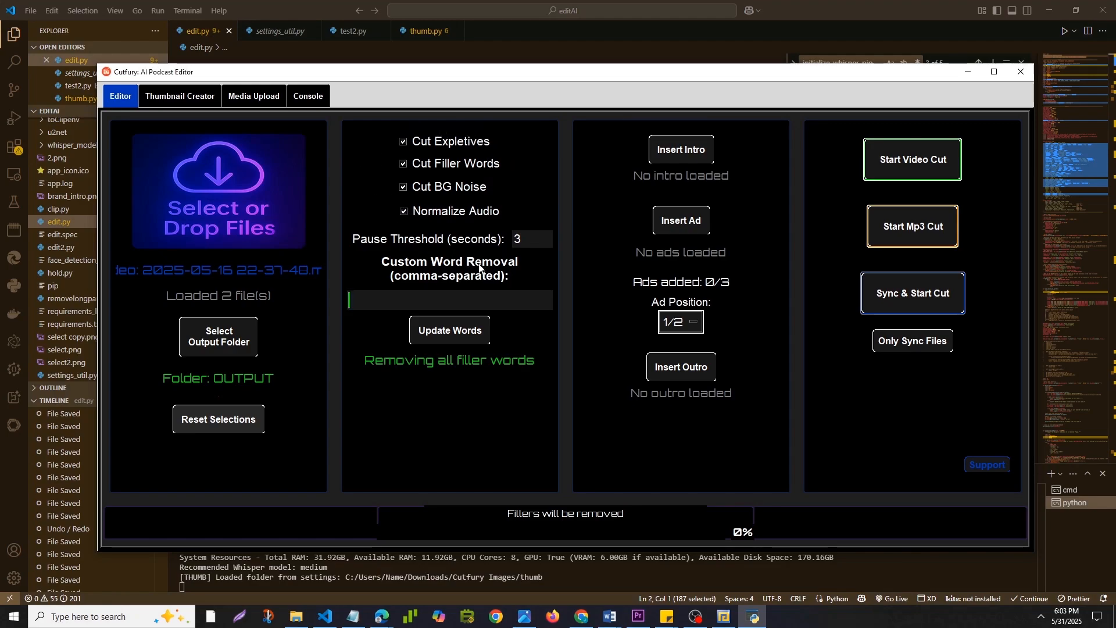
{"action": "left_click_drag", "start_coordinate": [525, 238], "coordinate": [506, 240]}
Enter a person's first name as the custom word to remove and update the word list.
{"action": "left_click", "coordinate": [485, 306]}
{"action": "type", "text": "Bryan"}
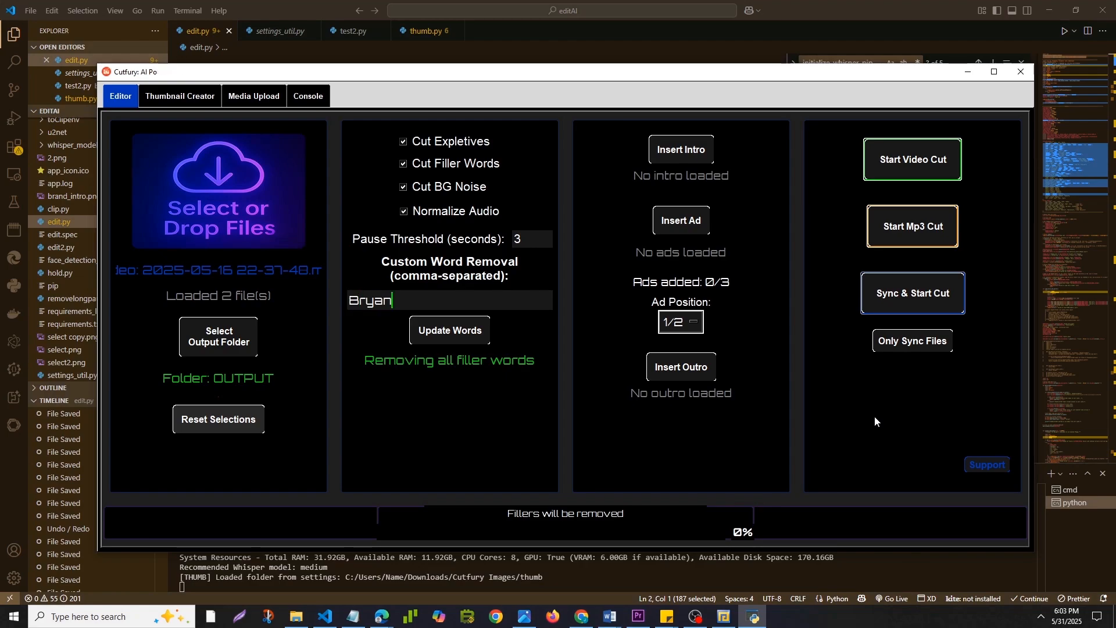
{"action": "key", "text": "BackSpace"}
{"action": "key", "text": "BackSpace"}
{"action": "key", "text": "BackSpace"}
{"action": "key", "text": "BackSpace"}
{"action": "key", "text": "BackSpace"}
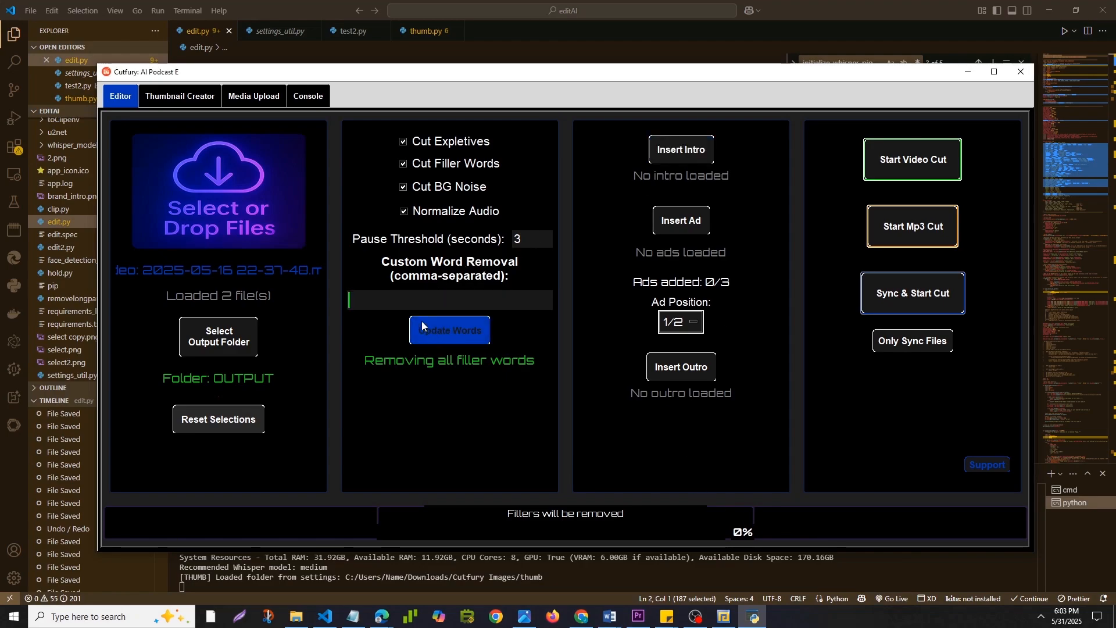
{"action": "type", "text": "Bryan"}
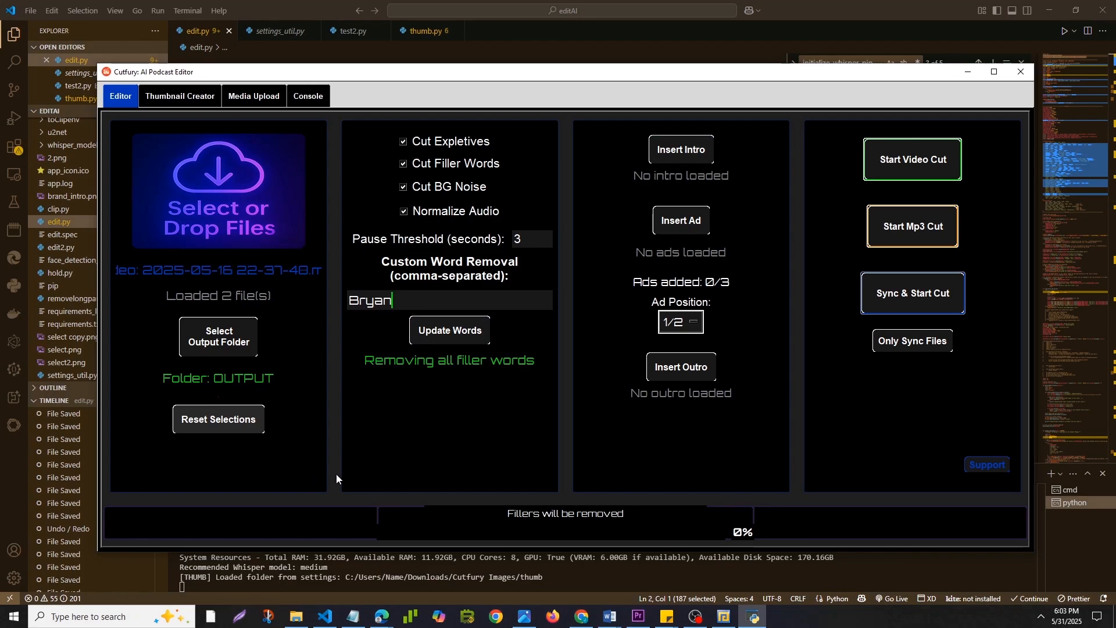
{"action": "left_click", "coordinate": [445, 331]}
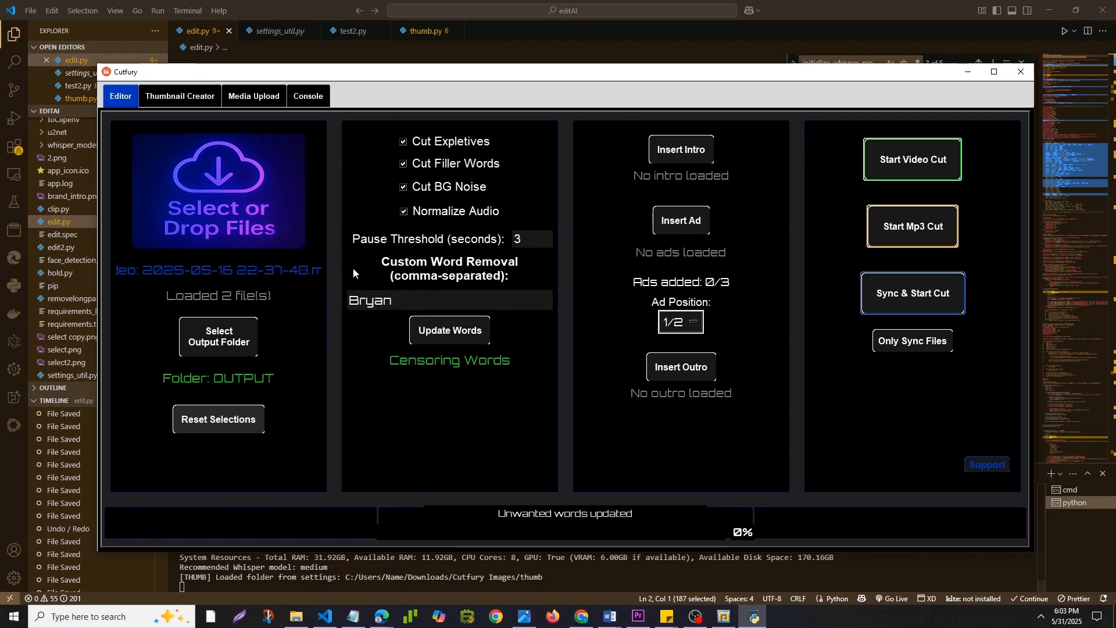
Review the console log of added files and options, and clear the custom word removal text in the editor.
{"action": "left_click", "coordinate": [310, 98]}
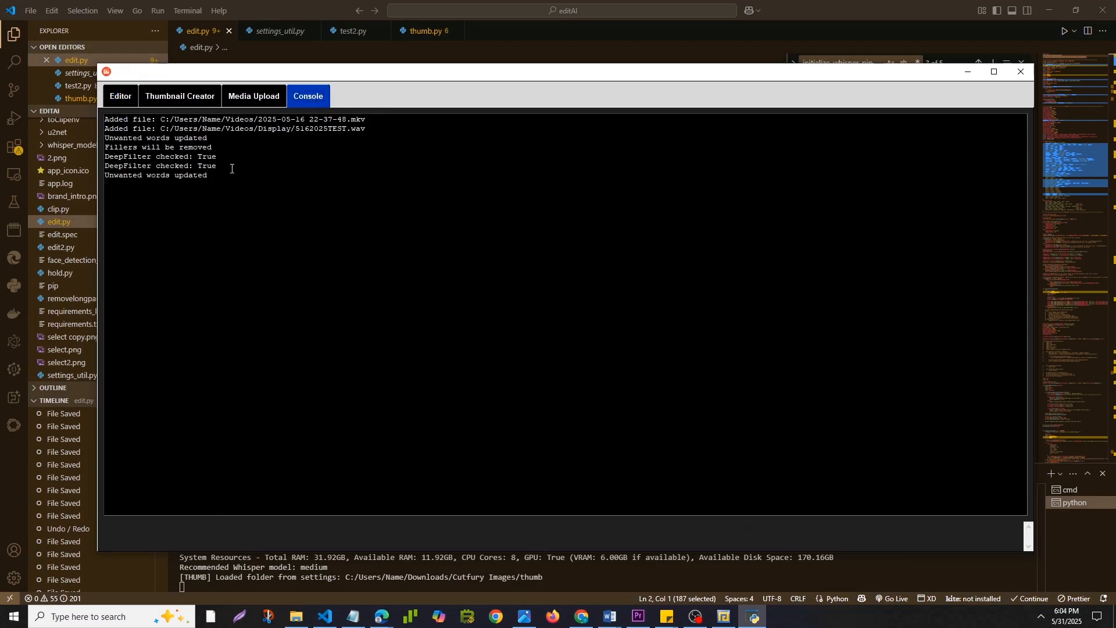
{"action": "left_click_drag", "start_coordinate": [225, 175], "coordinate": [92, 119]}
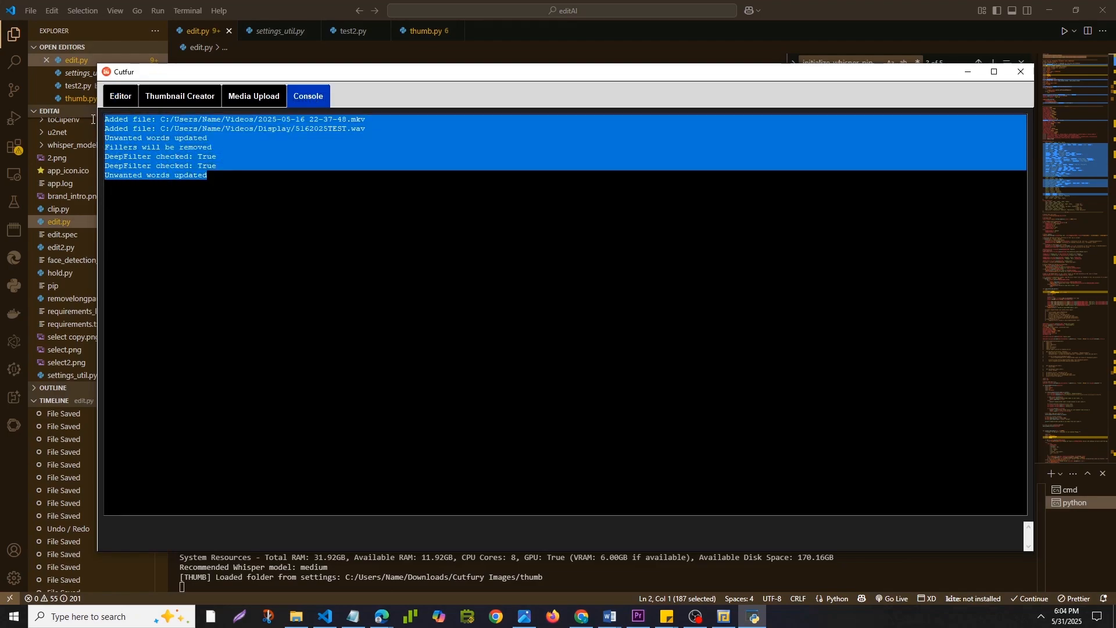
{"action": "left_click", "coordinate": [260, 194]}
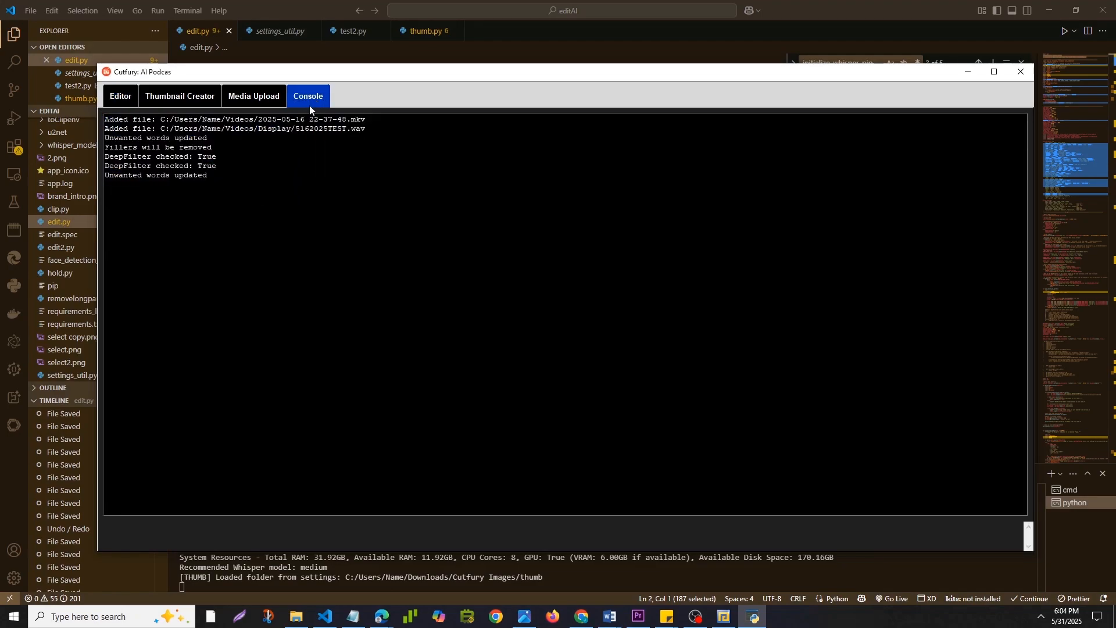
{"action": "left_click", "coordinate": [122, 104]}
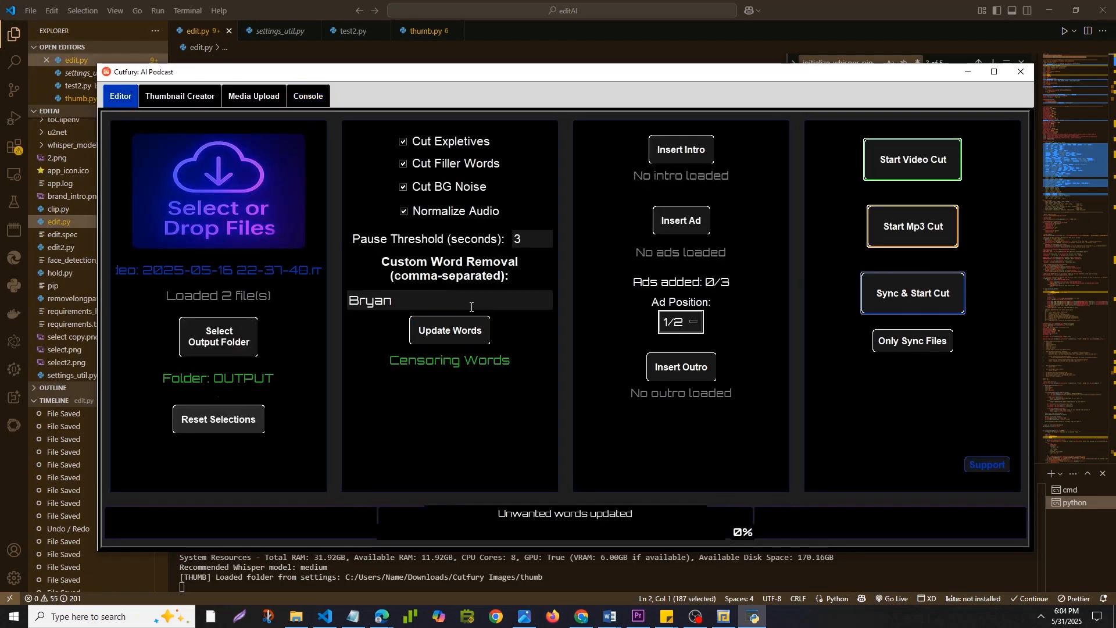
{"action": "key", "text": "BackSpace"}
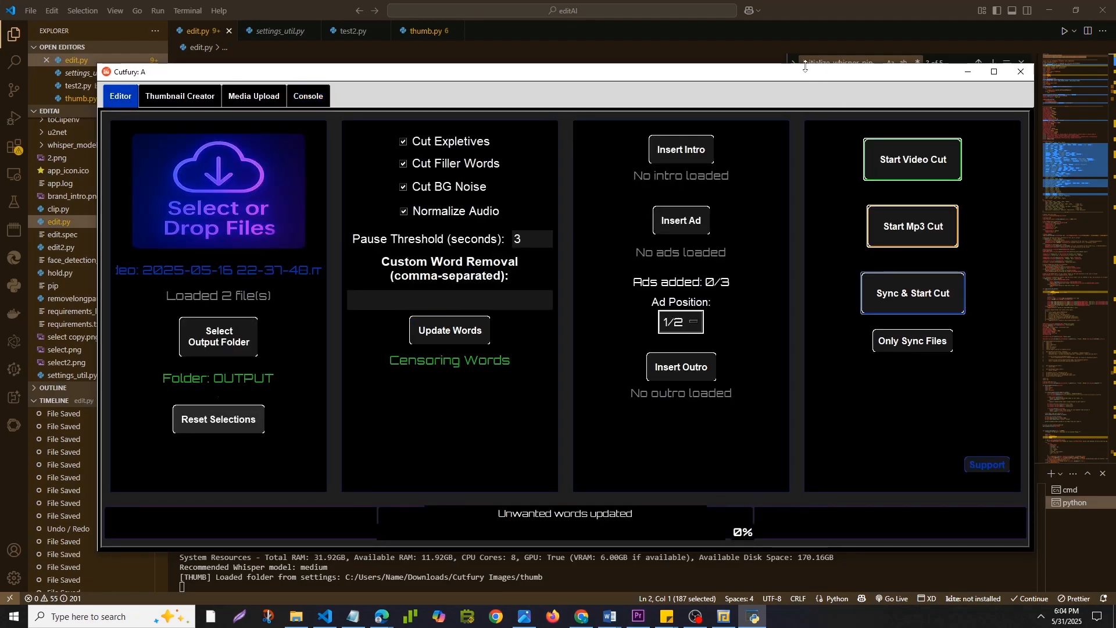
Insert intro template 4 af.mp4 from the Intro_Outro_Ads folder as the intro, and replace it with Intro Video 1.2.mp4.
{"action": "left_click", "coordinate": [668, 150]}
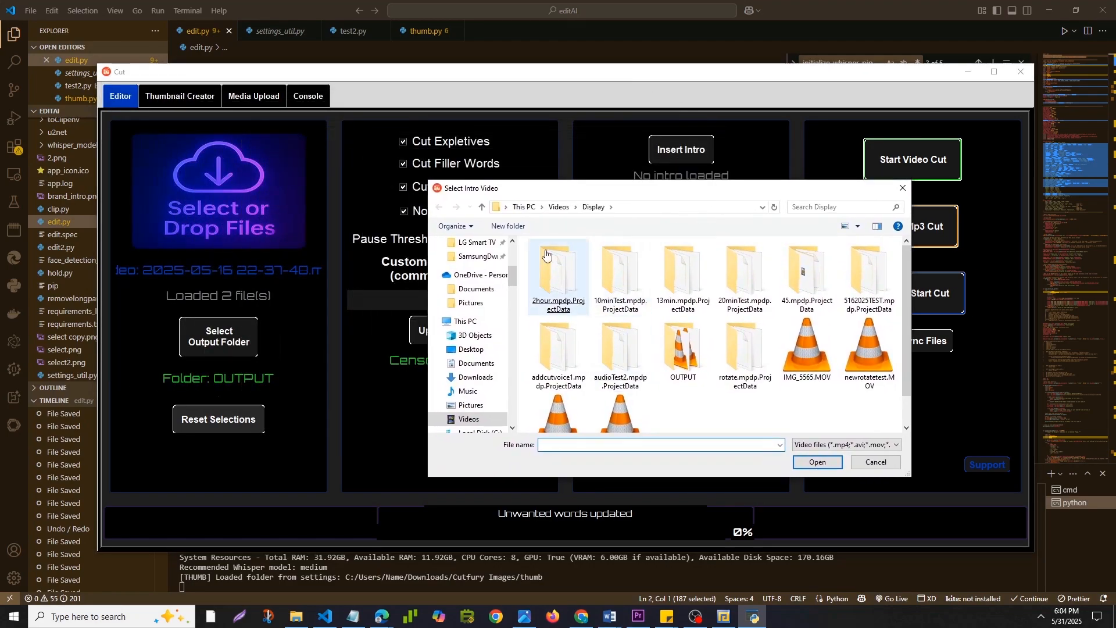
{"action": "left_click_drag", "start_coordinate": [510, 195], "coordinate": [698, 195]}
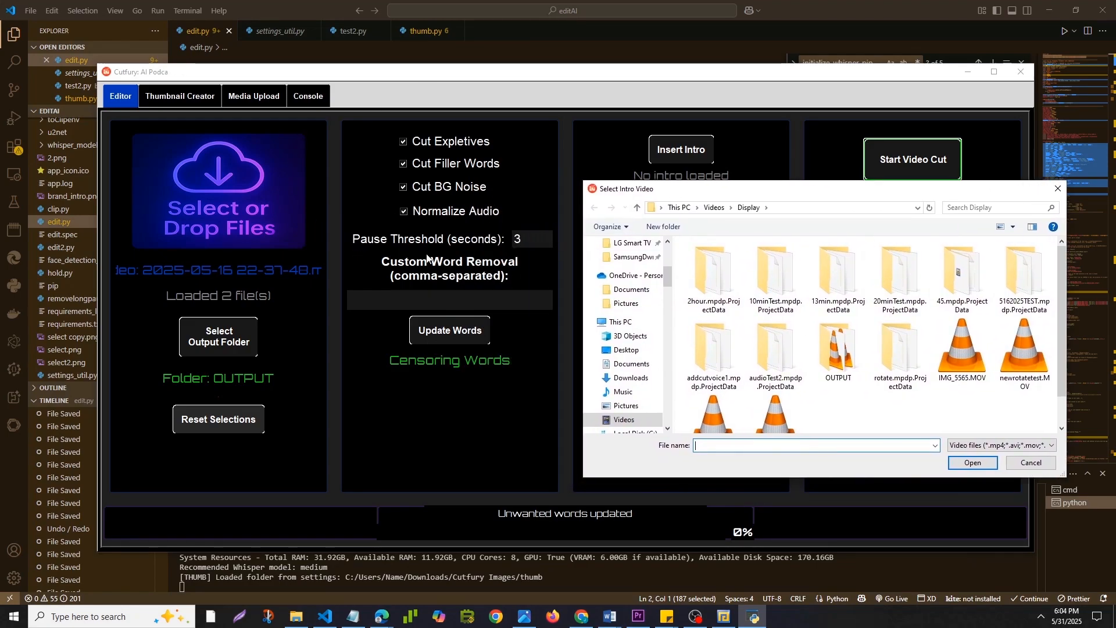
{"action": "left_click_drag", "start_coordinate": [764, 200], "coordinate": [561, 190]}
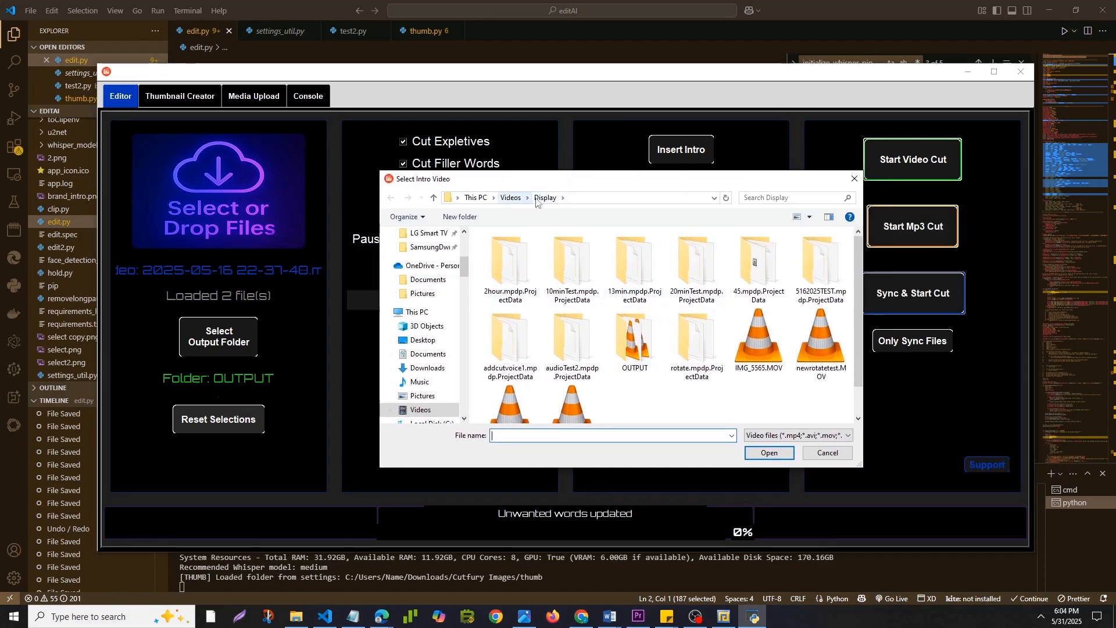
{"action": "left_click", "coordinate": [511, 198]}
{"action": "left_click_drag", "start_coordinate": [623, 185], "coordinate": [500, 199]}
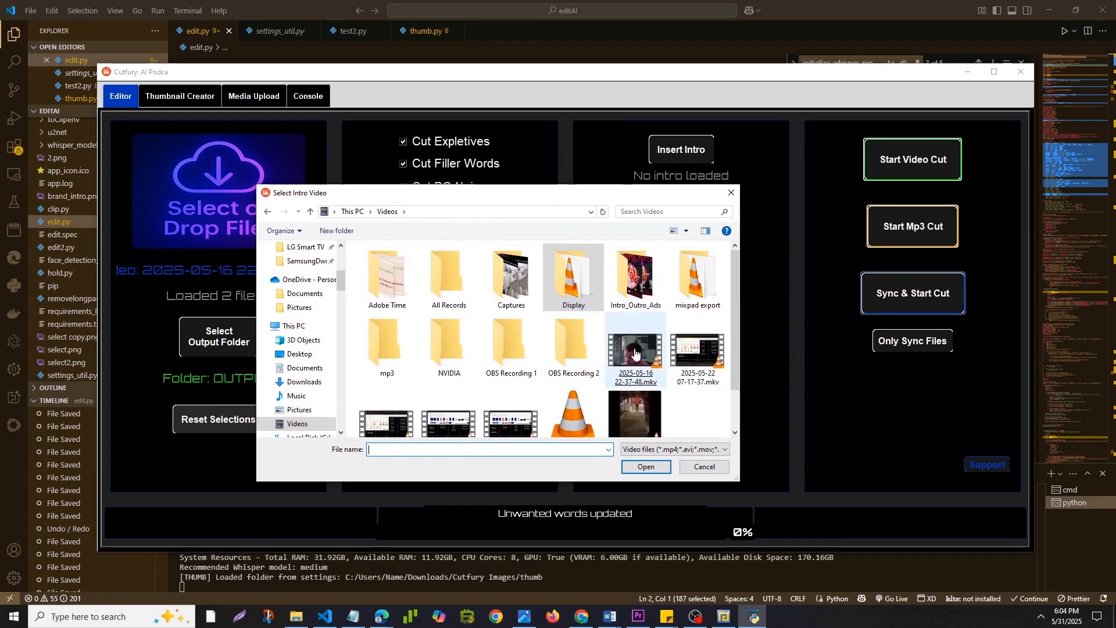
{"action": "double_click", "coordinate": [636, 278]}
{"action": "double_click", "coordinate": [405, 305]}
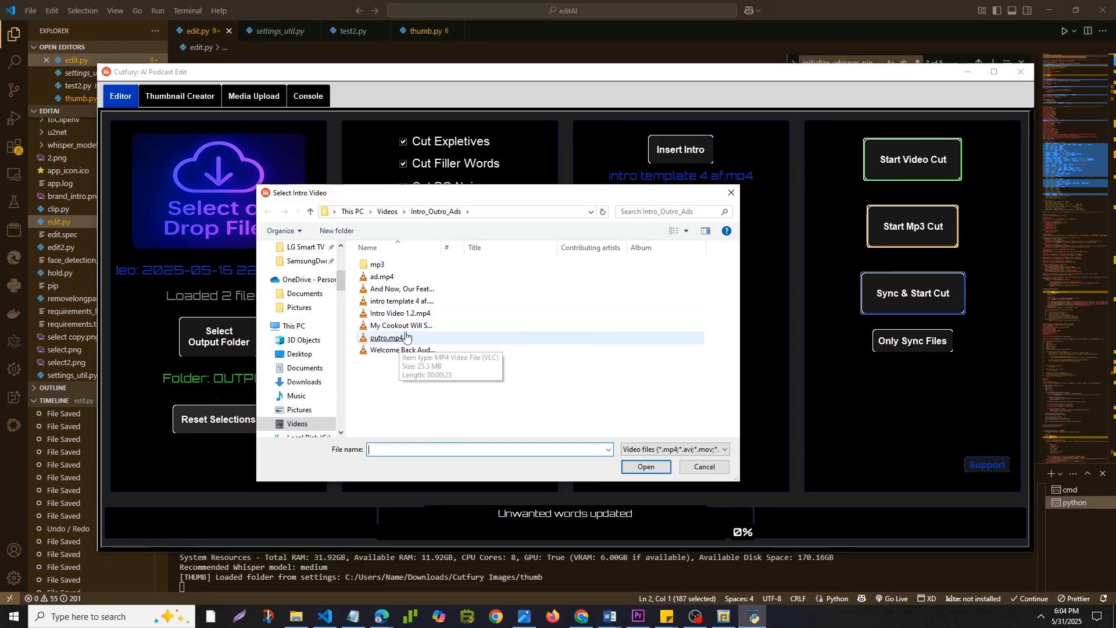
{"action": "double_click", "coordinate": [416, 303]}
{"action": "left_click", "coordinate": [678, 153]}
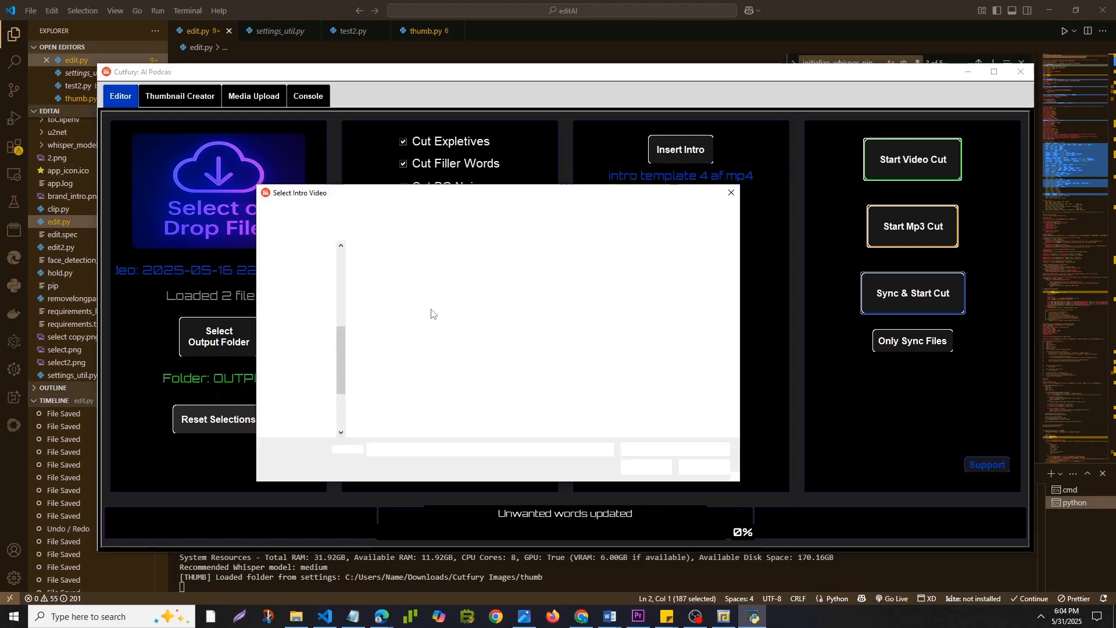
{"action": "double_click", "coordinate": [398, 316]}
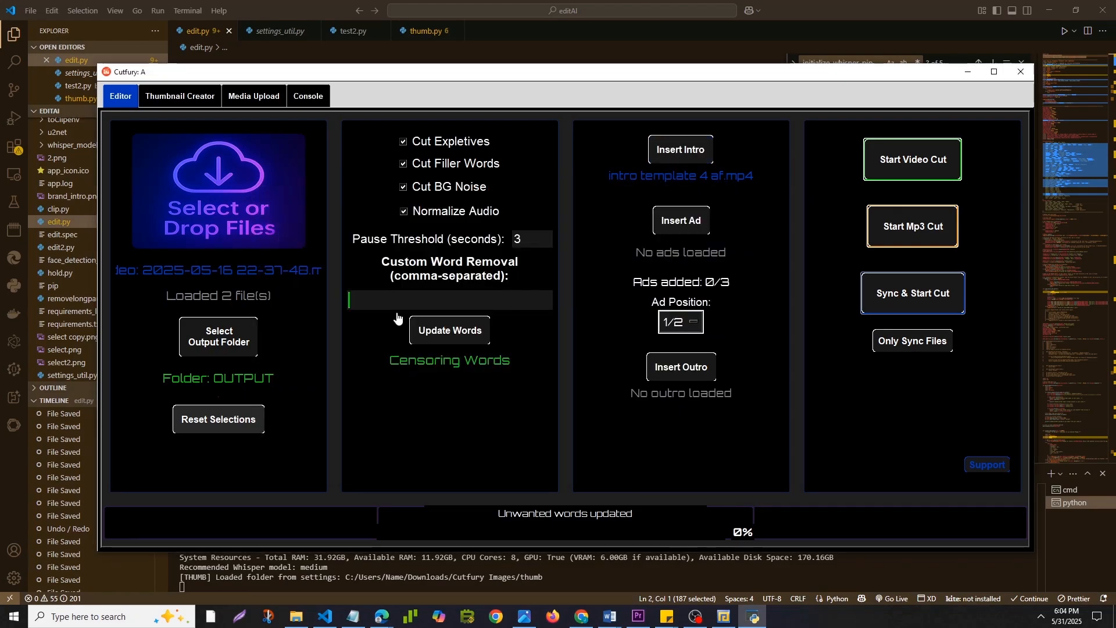
Insert ad.mp4 at the 1/2 position and a second ad with the same file at the 1/4 position.
{"action": "left_click", "coordinate": [679, 224]}
{"action": "double_click", "coordinate": [383, 277]}
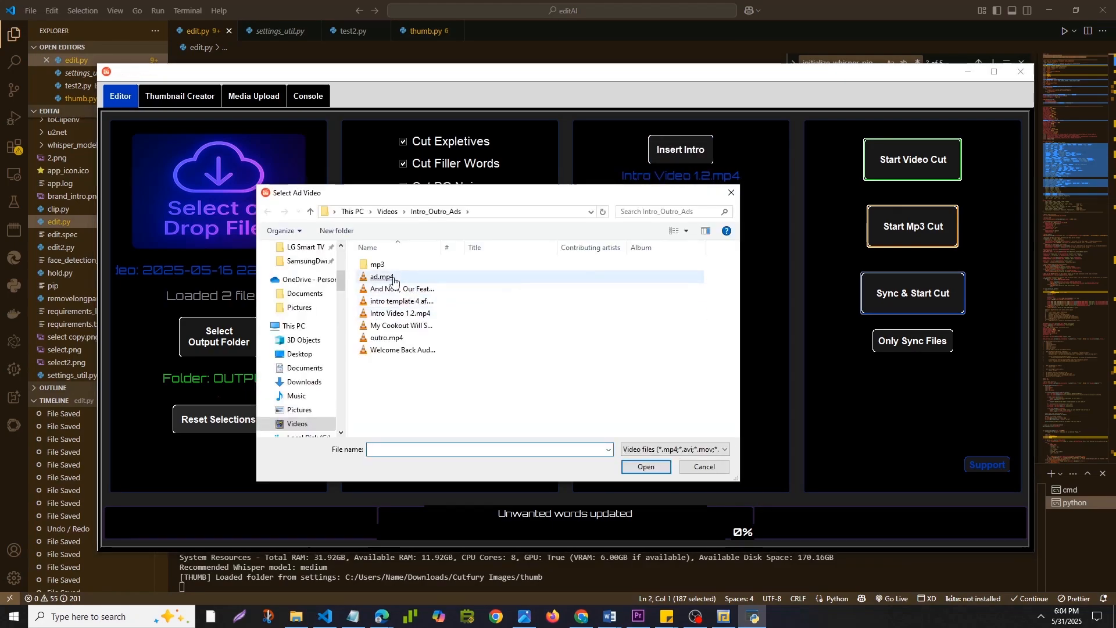
{"action": "left_click", "coordinate": [677, 323]}
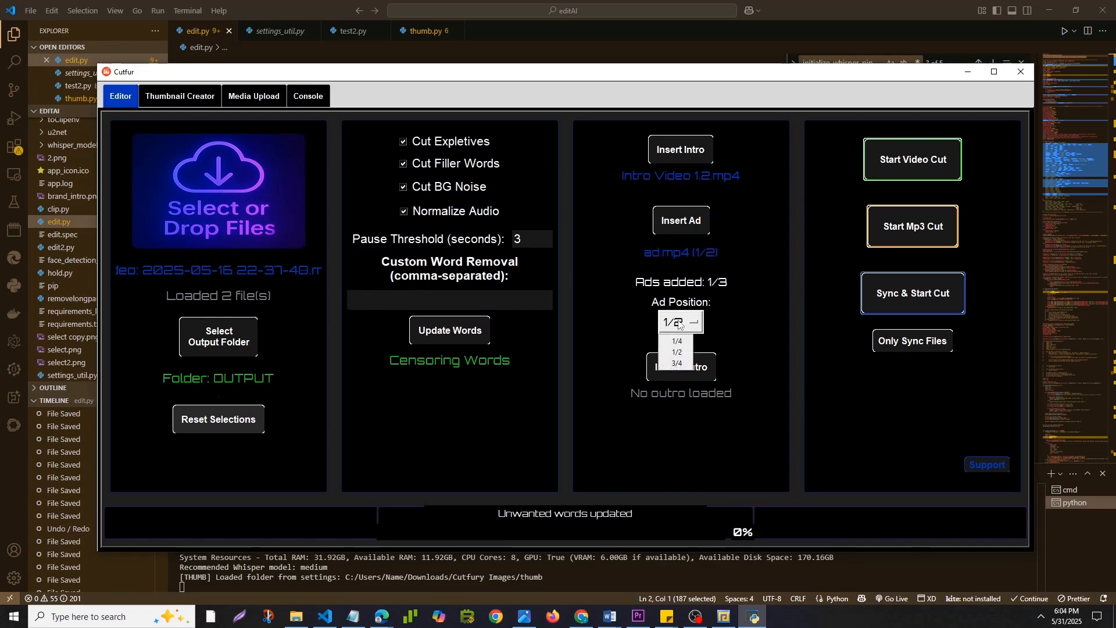
{"action": "left_click", "coordinate": [675, 342]}
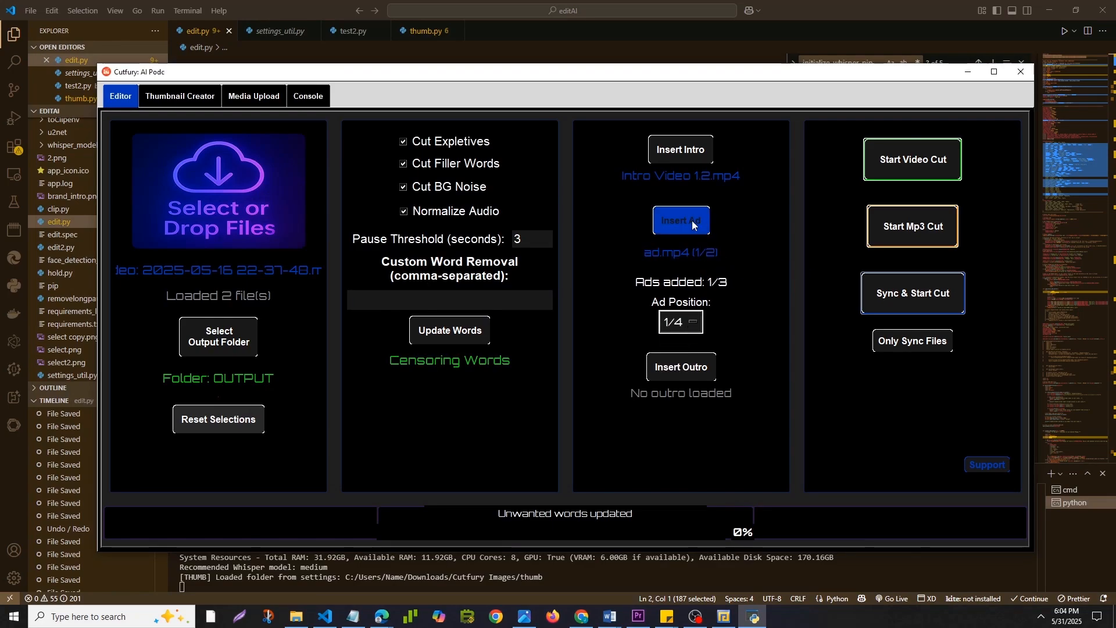
{"action": "left_click", "coordinate": [692, 225]}
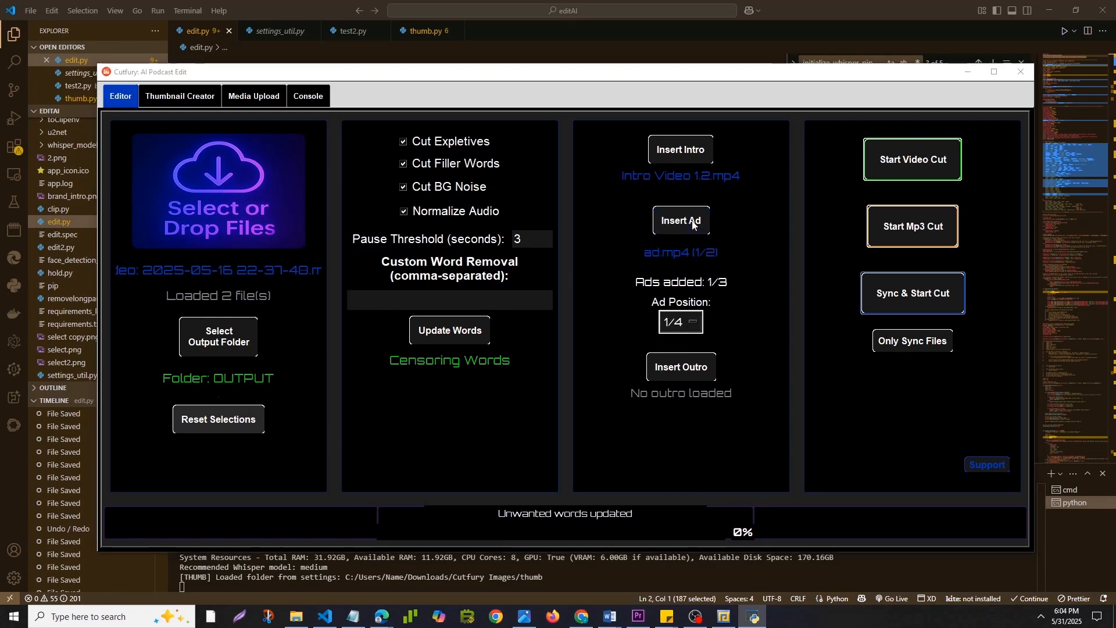
{"action": "key", "text": "Escape"}
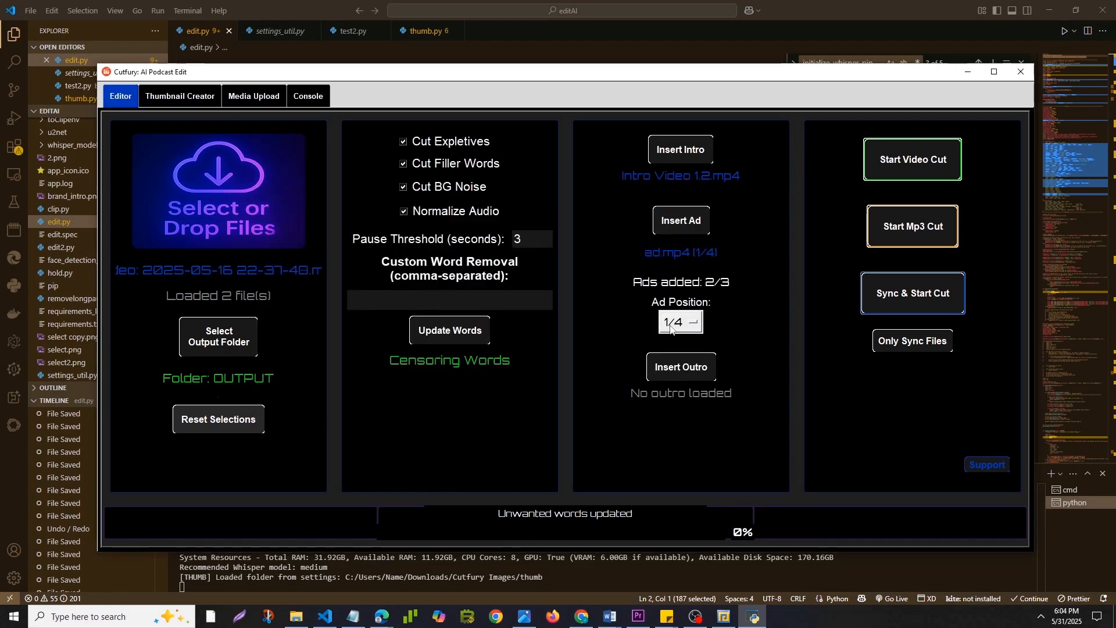
Insert ad.mp4 as the third ad at the 3/4 position, and insert outro.mp4 as the outro.
{"action": "left_click", "coordinate": [677, 323]}
{"action": "left_click", "coordinate": [678, 364]}
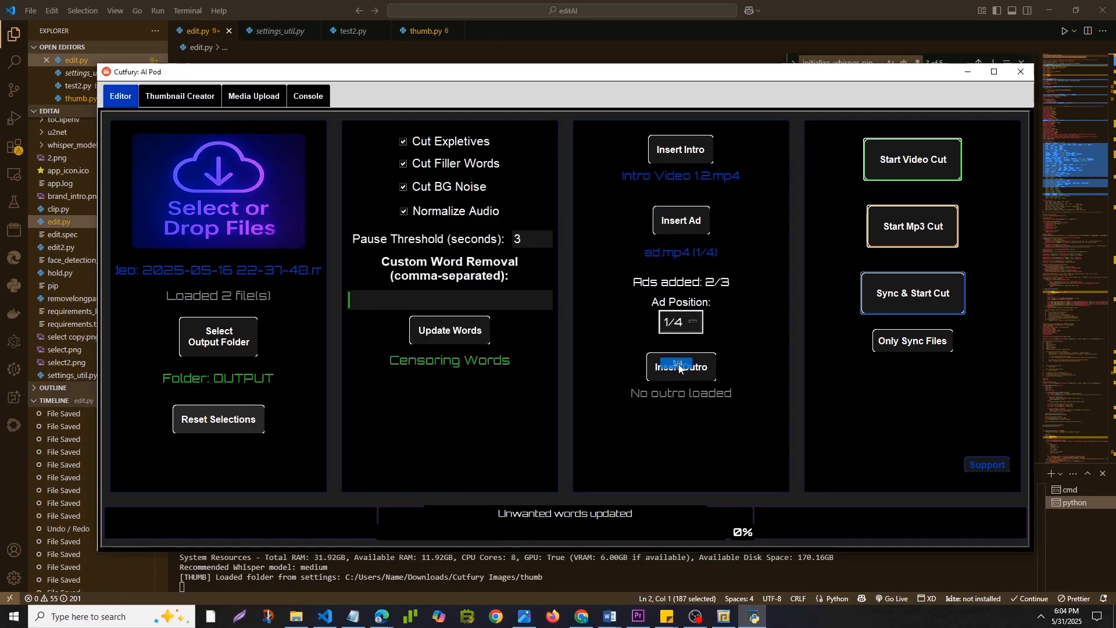
{"action": "left_click", "coordinate": [684, 222]}
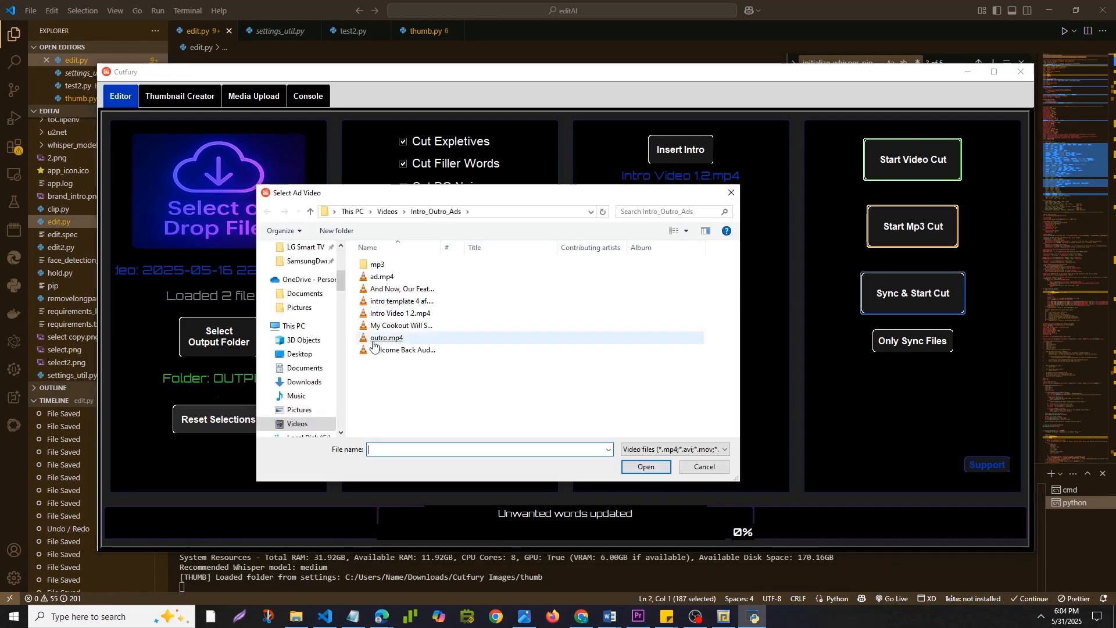
{"action": "double_click", "coordinate": [383, 275]}
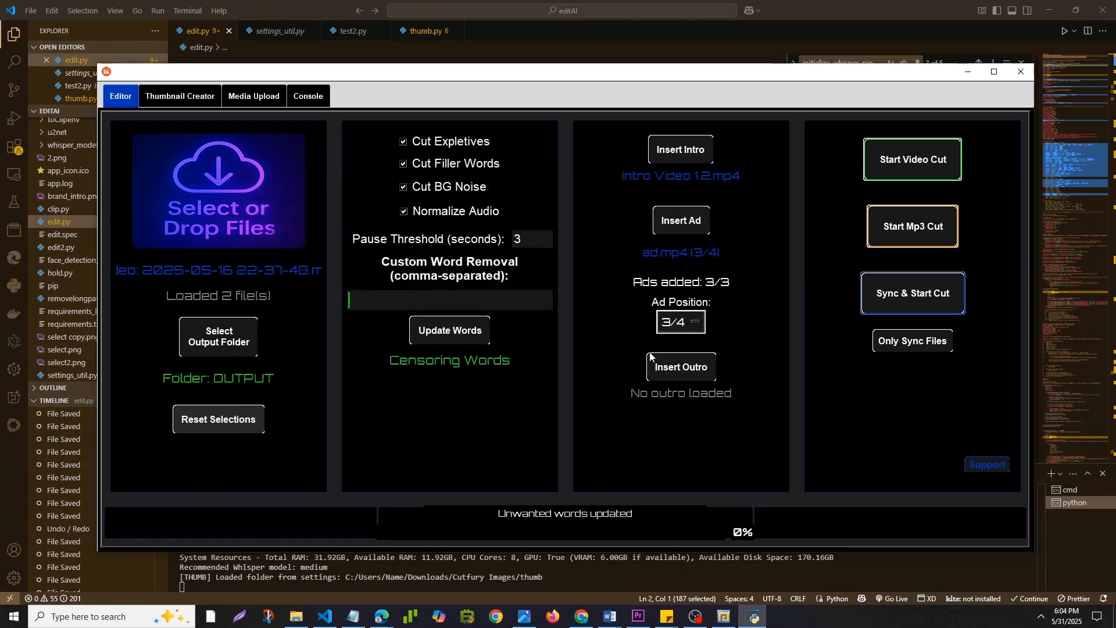
{"action": "left_click", "coordinate": [688, 375]}
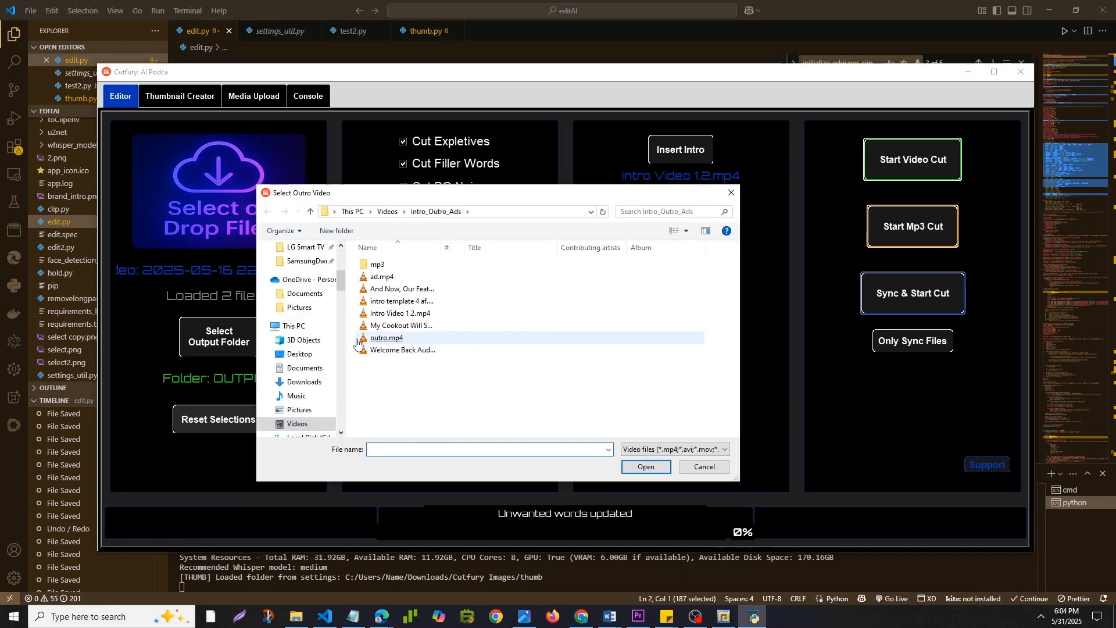
{"action": "double_click", "coordinate": [384, 338]}
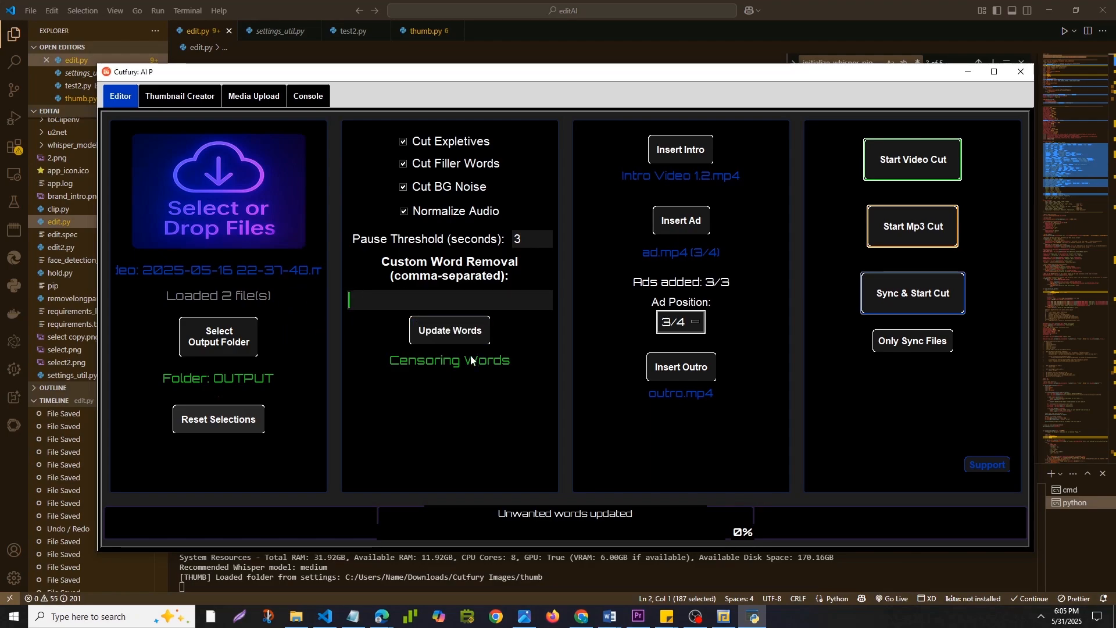
Start the combined sync and cut of the loaded files, and check its progress in the console log.
{"action": "mouse_move", "coordinate": [696, 621]}
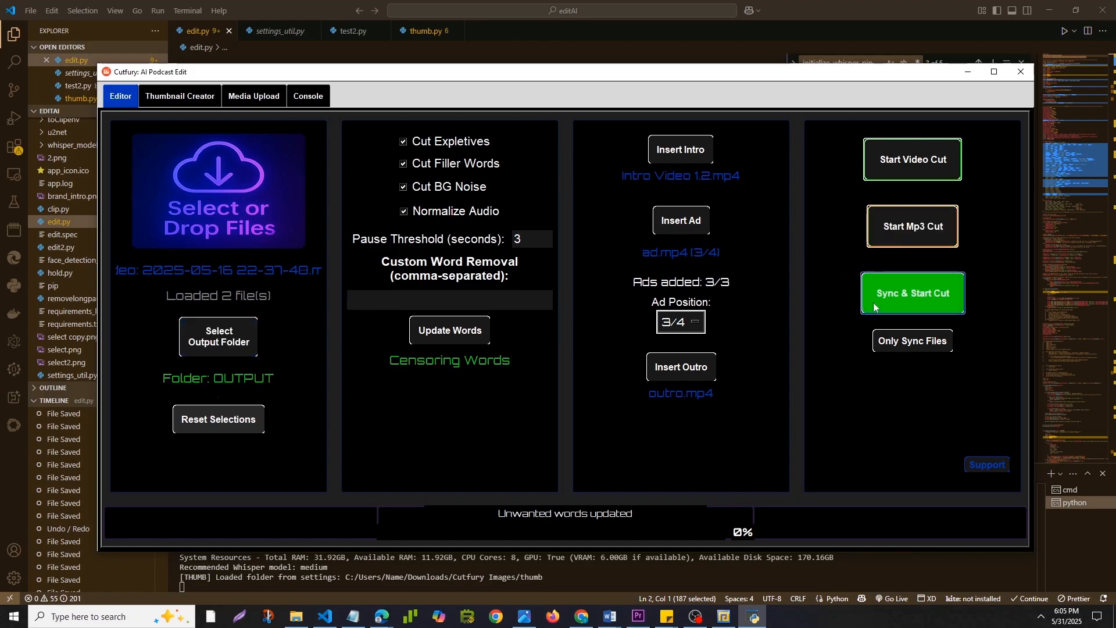
{"action": "left_click", "coordinate": [953, 304]}
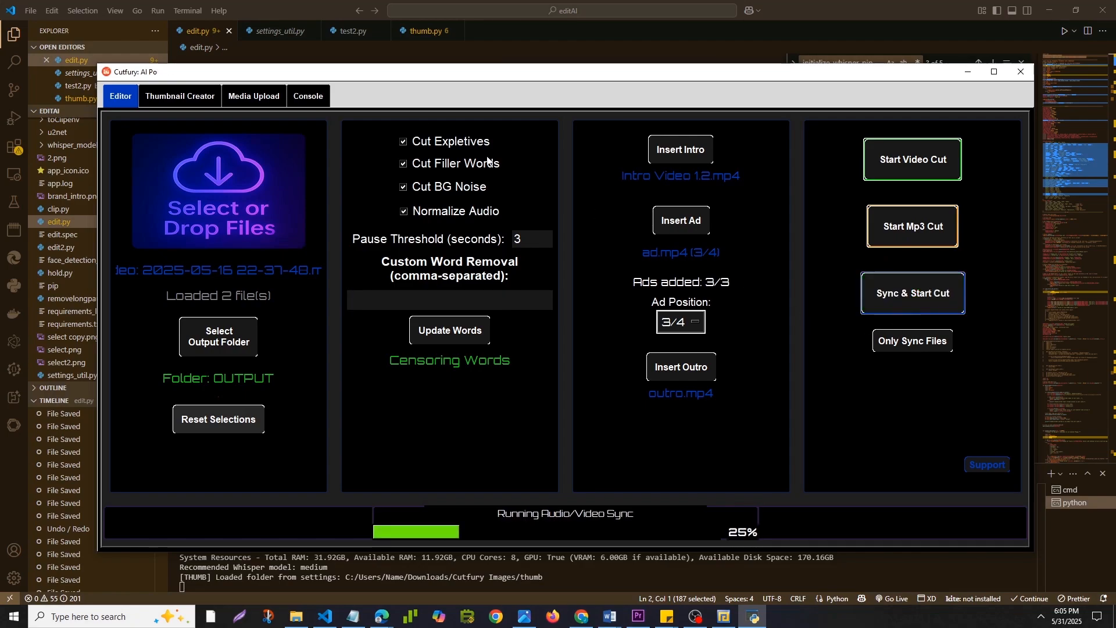
{"action": "left_click", "coordinate": [310, 101]}
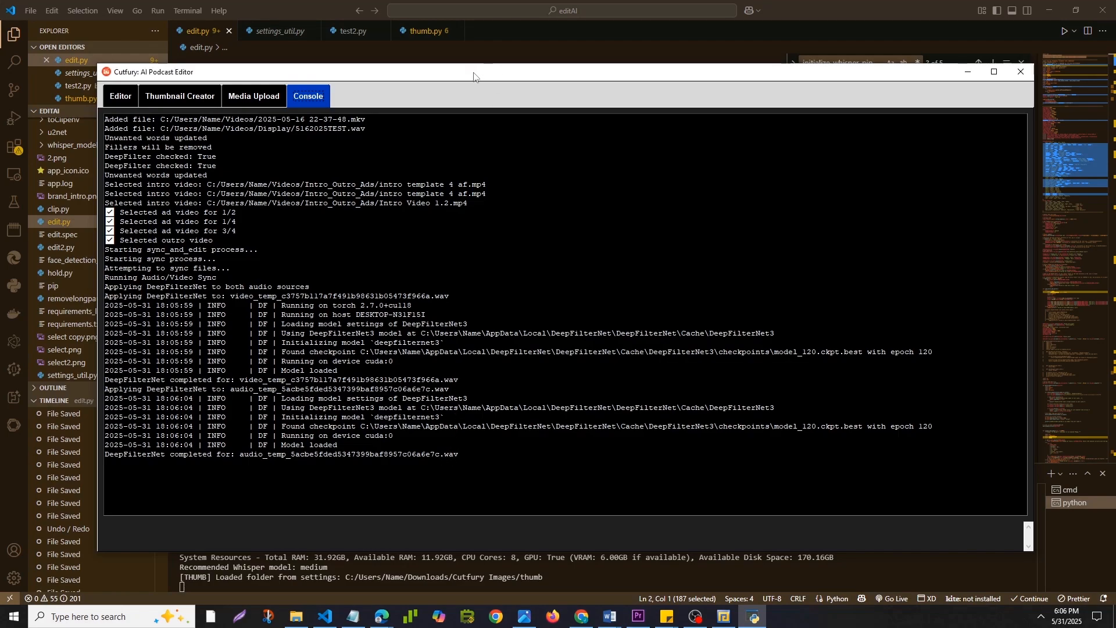
{"action": "left_click_drag", "start_coordinate": [474, 76], "coordinate": [483, 49]}
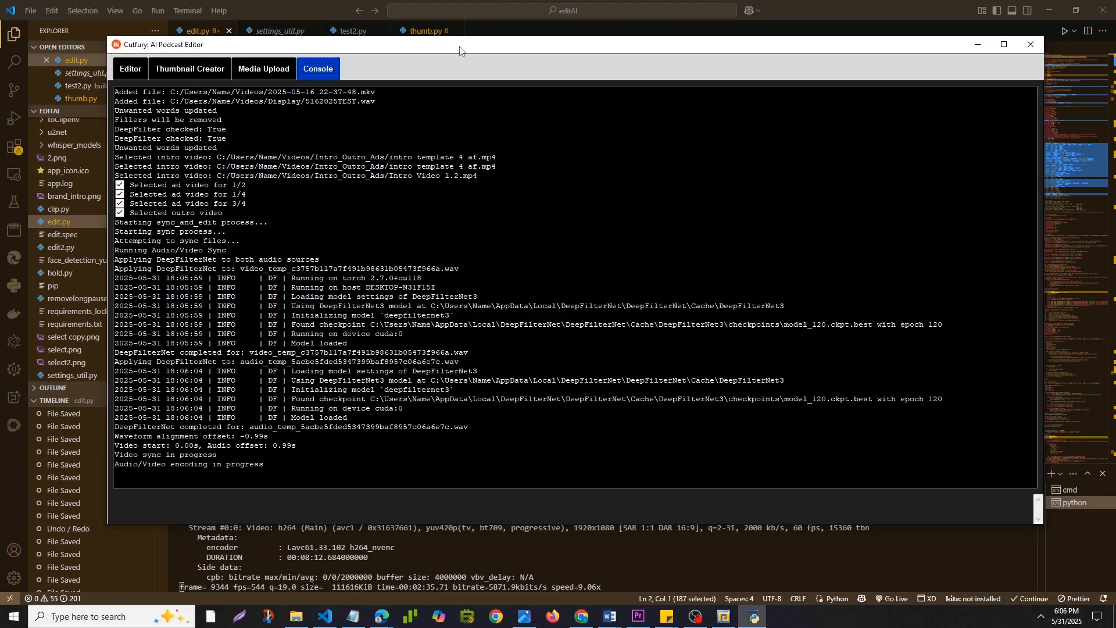
{"action": "left_click_drag", "start_coordinate": [459, 51], "coordinate": [474, 78]}
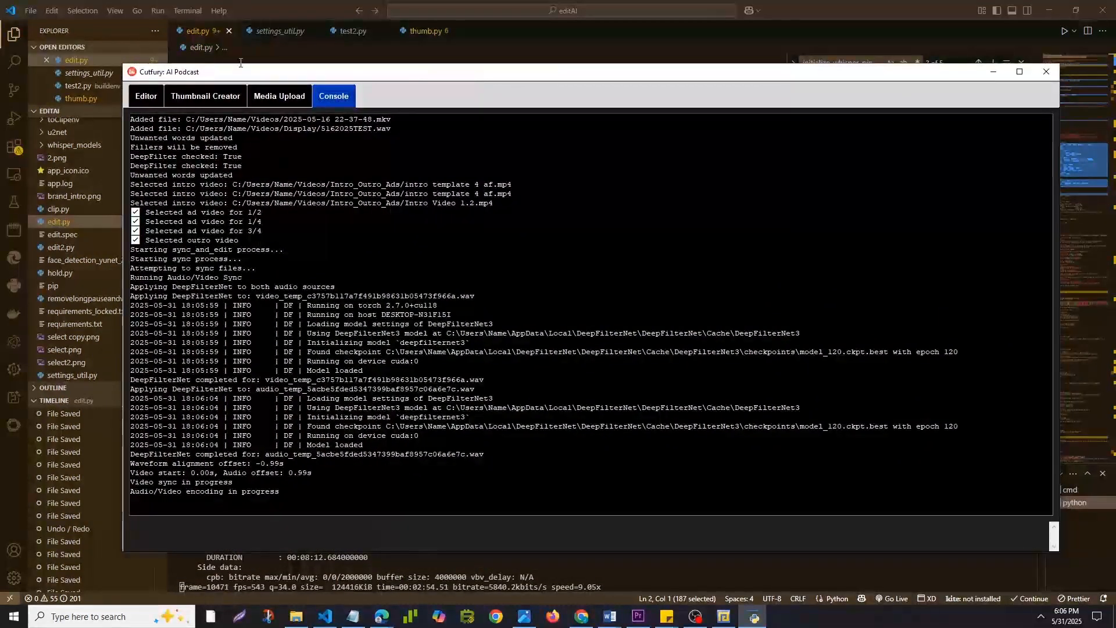
Set the editor's pause threshold to 3600 seconds.
{"action": "left_click", "coordinate": [146, 96]}
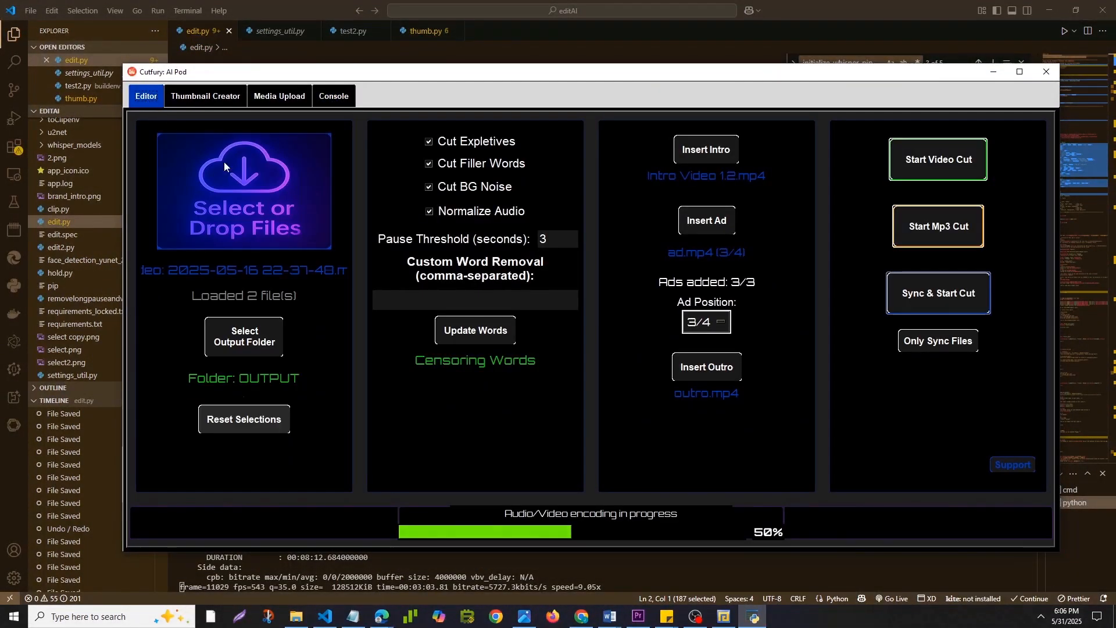
{"action": "double_click", "coordinate": [569, 243]}
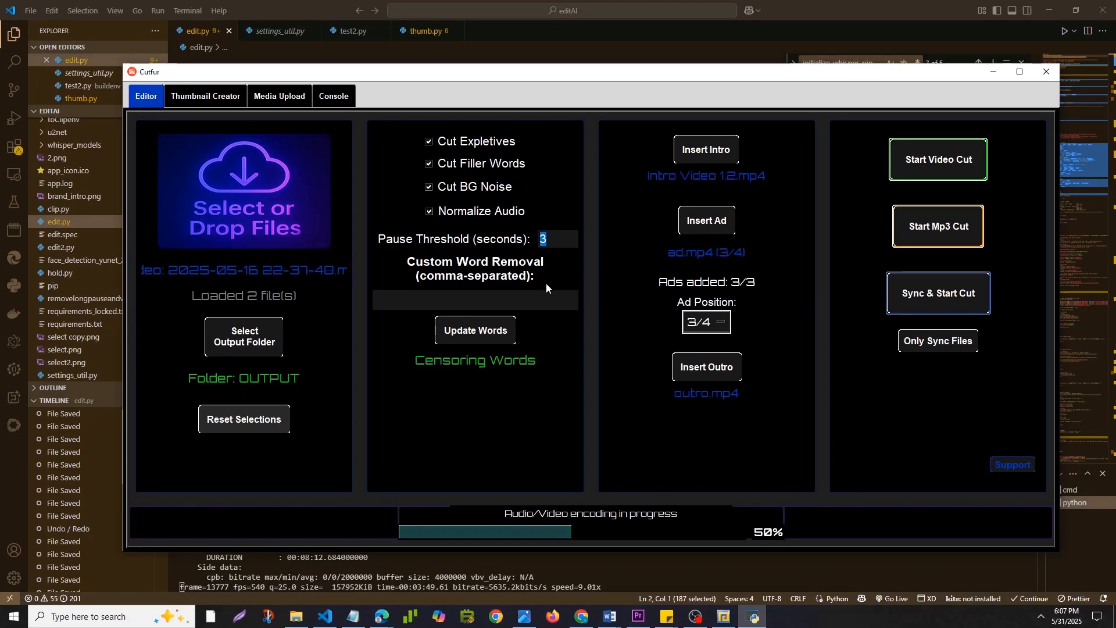
{"action": "left_click", "coordinate": [556, 238]}
{"action": "double_click", "coordinate": [556, 238]}
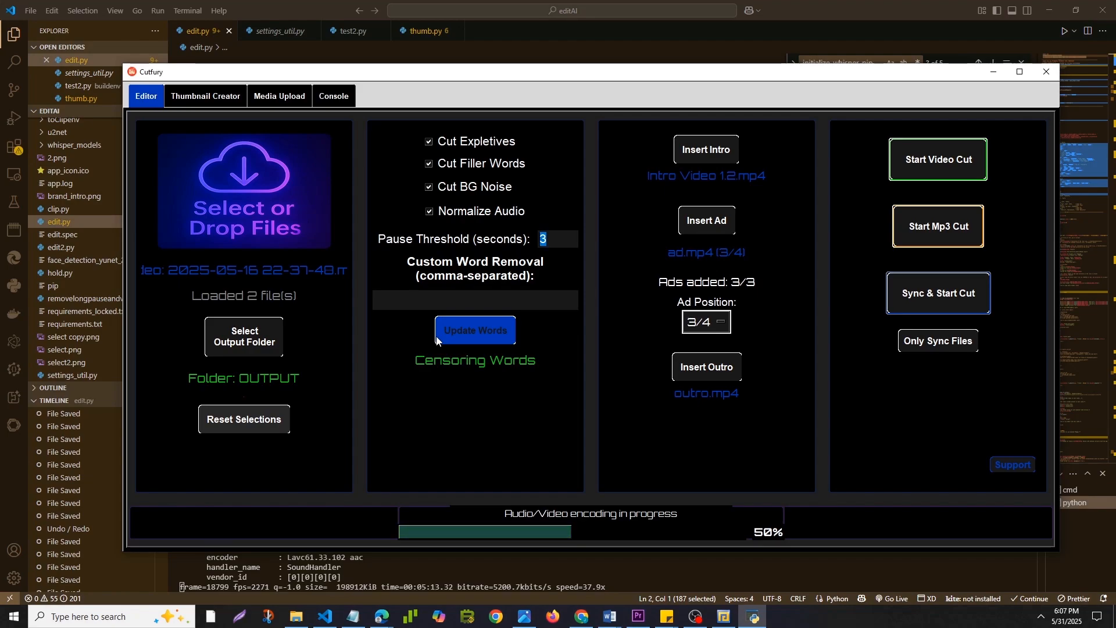
{"action": "type", "text": "3600"}
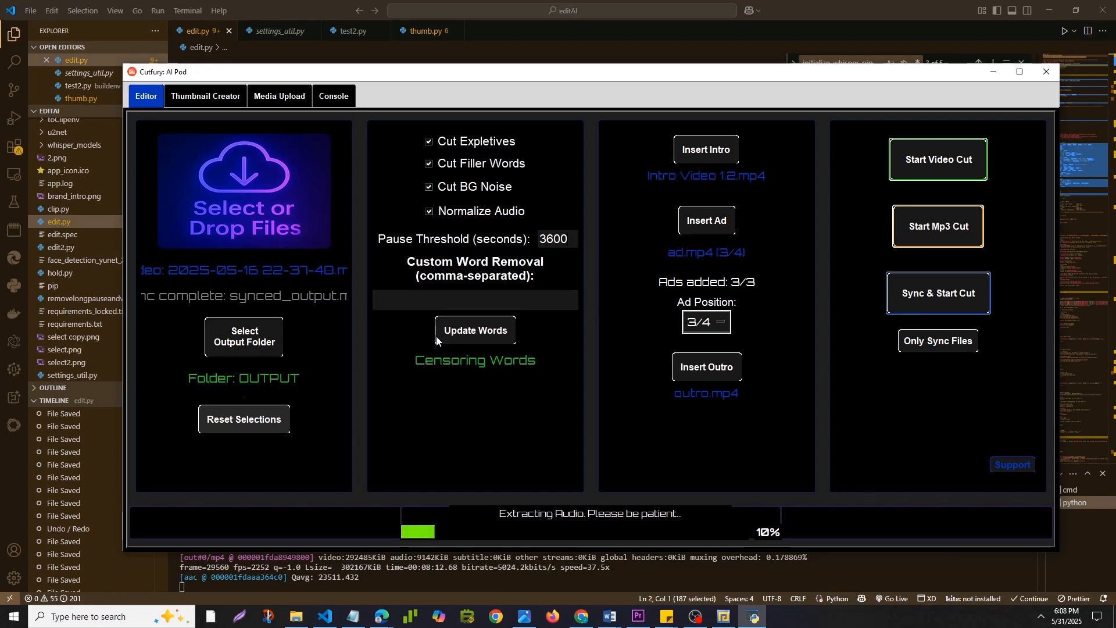
Clear the pause threshold value.
{"action": "key", "text": "BackSpace"}
{"action": "key", "text": "BackSpace"}
{"action": "key", "text": "BackSpace"}
{"action": "key", "text": "BackSpace"}
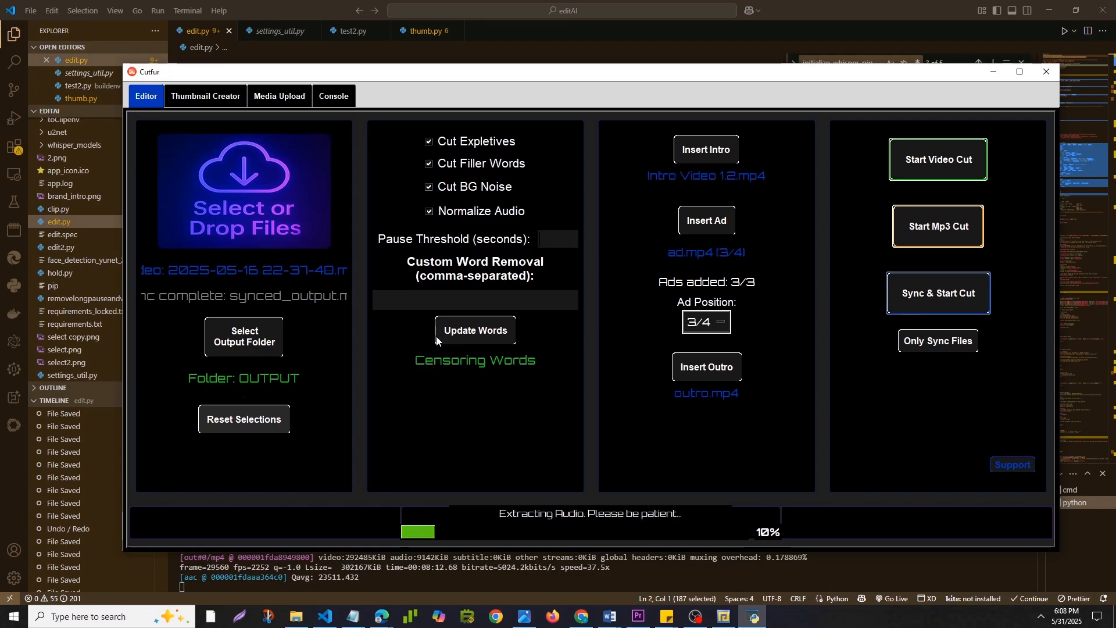